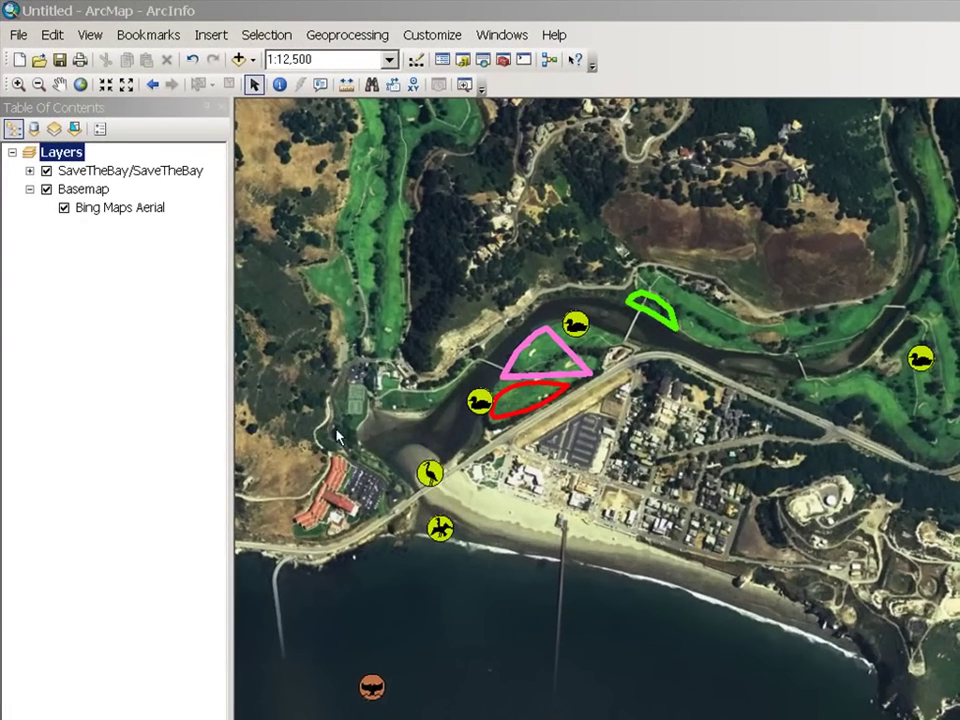
# Toggle the aerial Basemap and SaveTheBay layers off and on to compare them
pyautogui.click(76, 190)
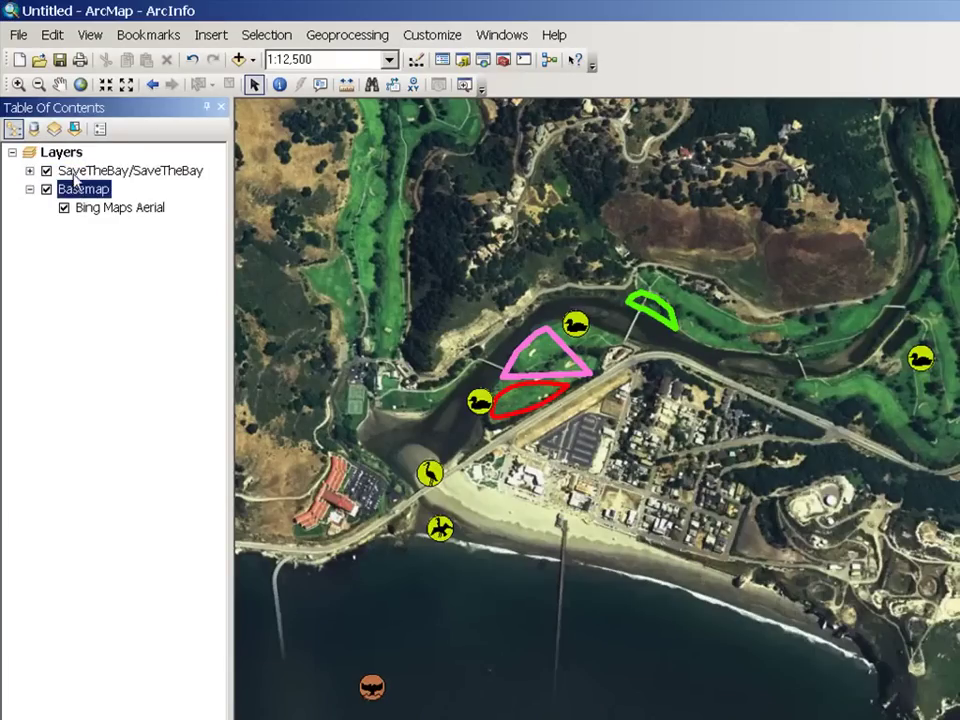
pyautogui.click(75, 173)
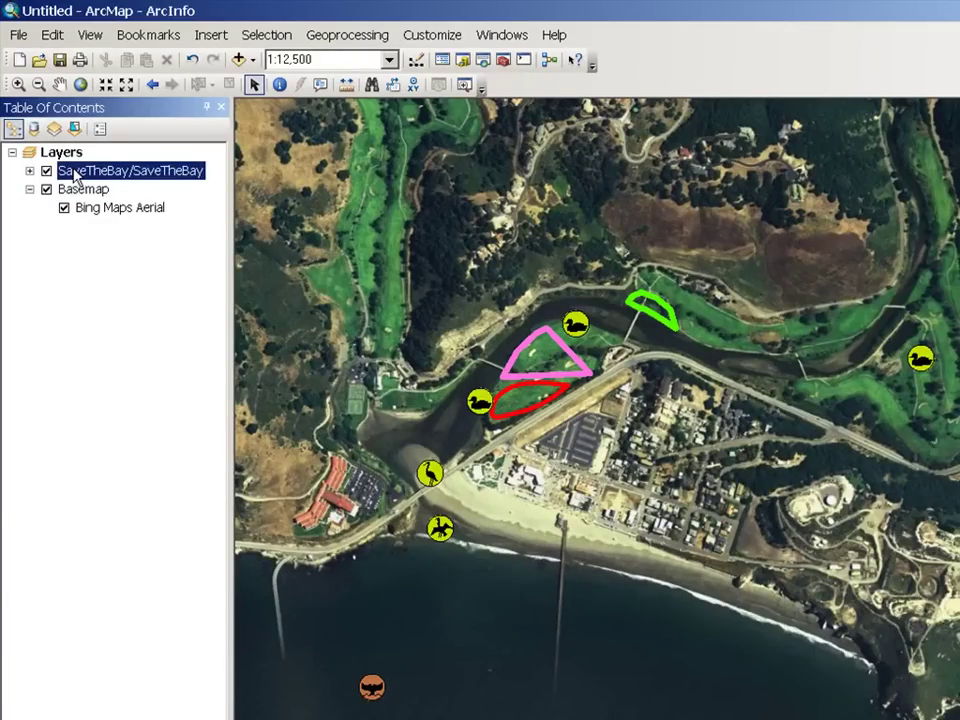
pyautogui.click(72, 190)
pyautogui.click(46, 190)
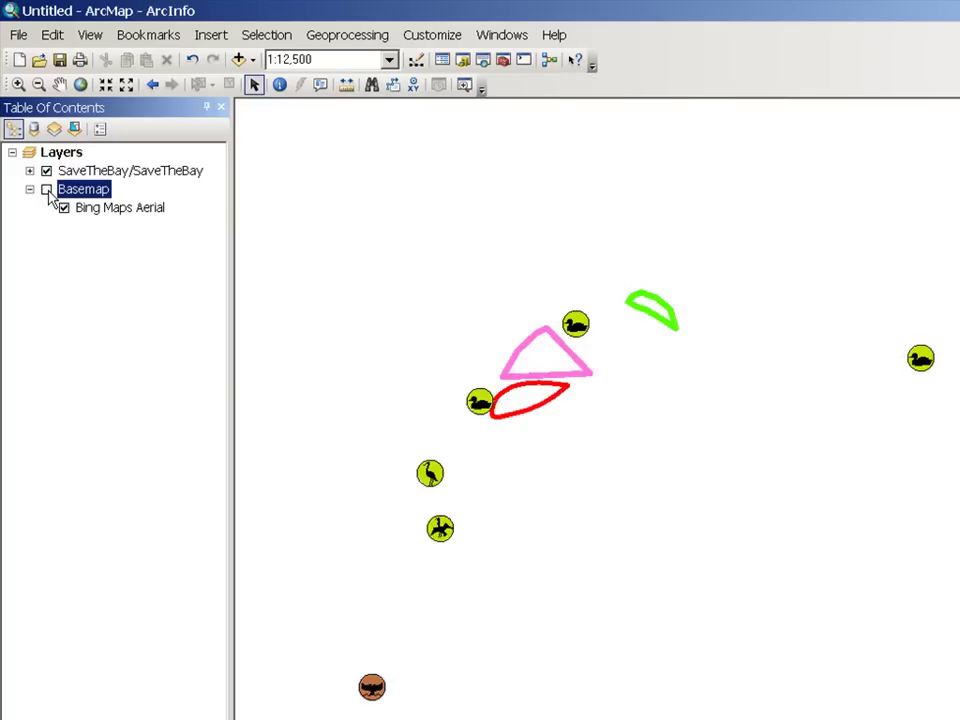
pyautogui.click(46, 190)
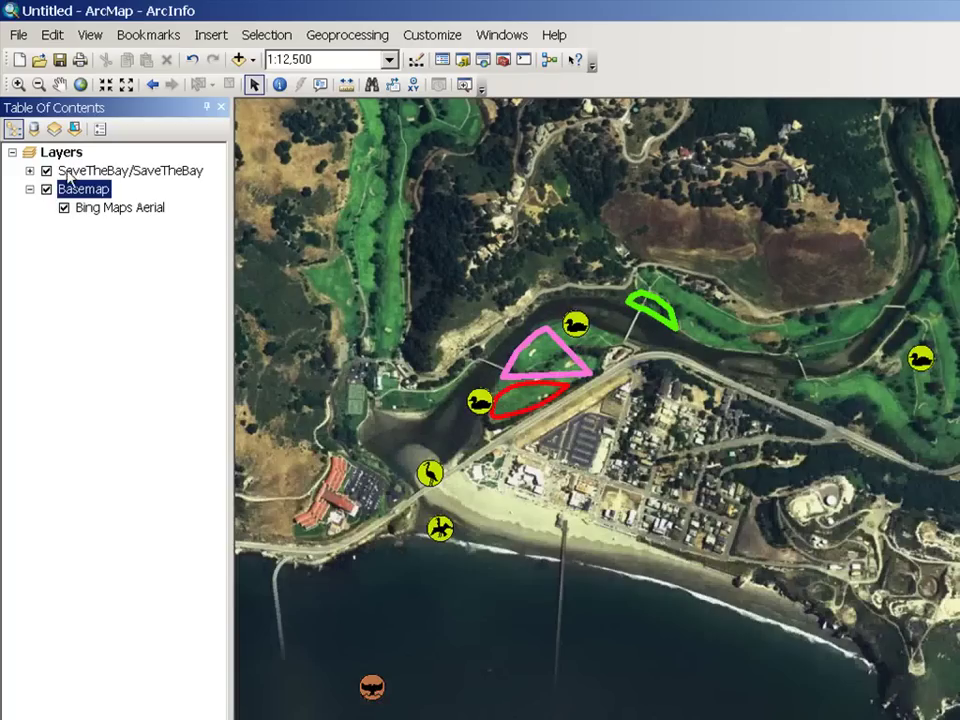
pyautogui.click(56, 171)
pyautogui.click(46, 172)
pyautogui.click(46, 172)
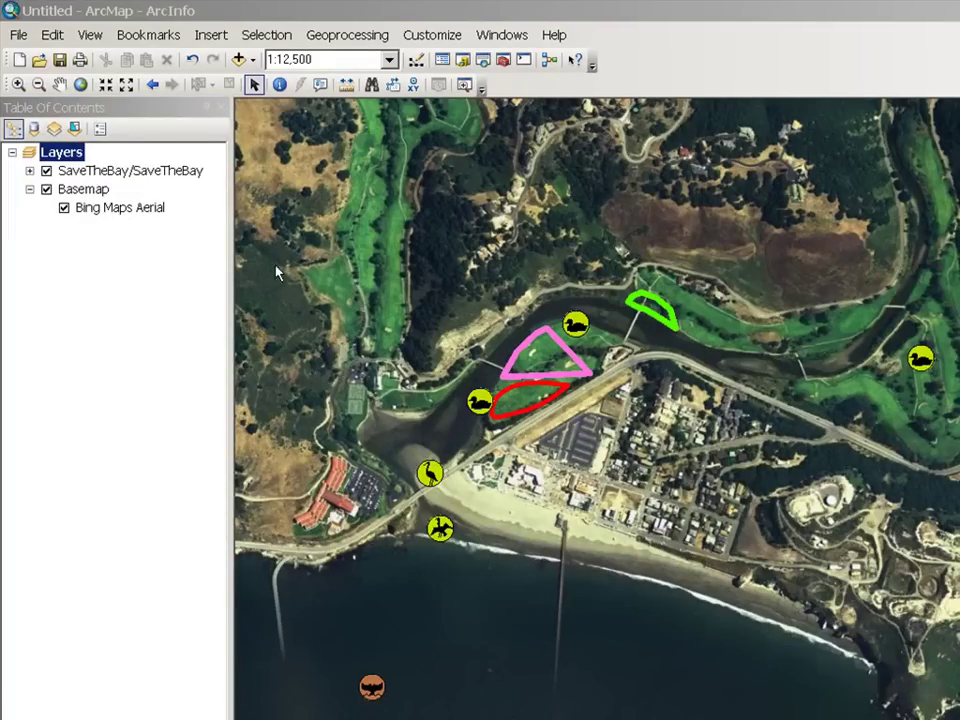
# Open SaveTheBay's layer properties and copy the service's Server URL from the Source tab
pyautogui.doubleClick(154, 176)
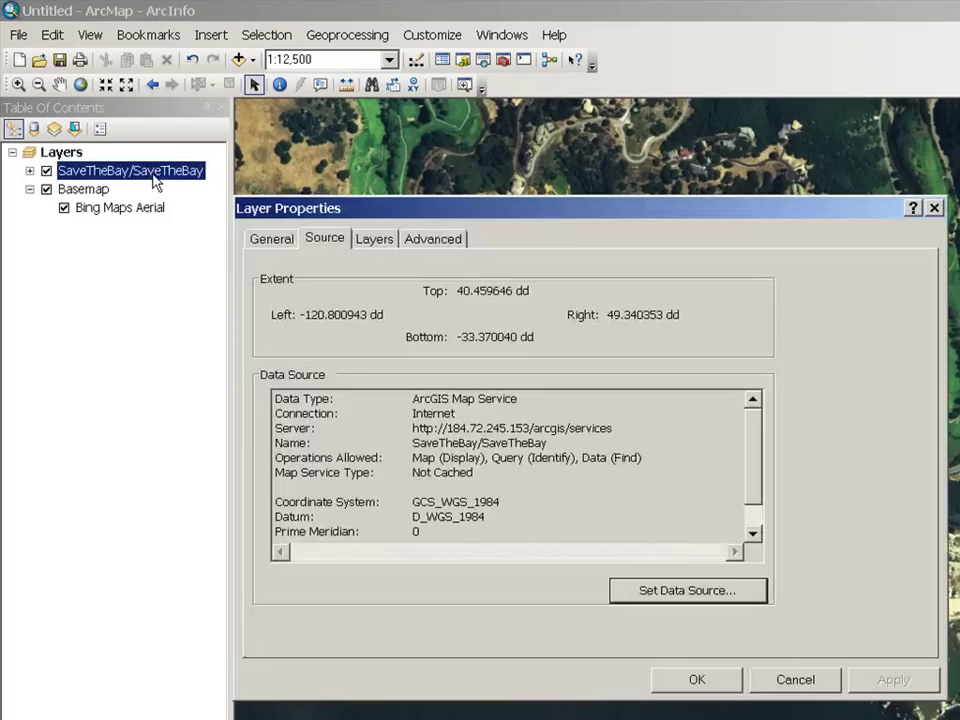
pyautogui.moveTo(413, 430); pyautogui.dragTo(613, 429)
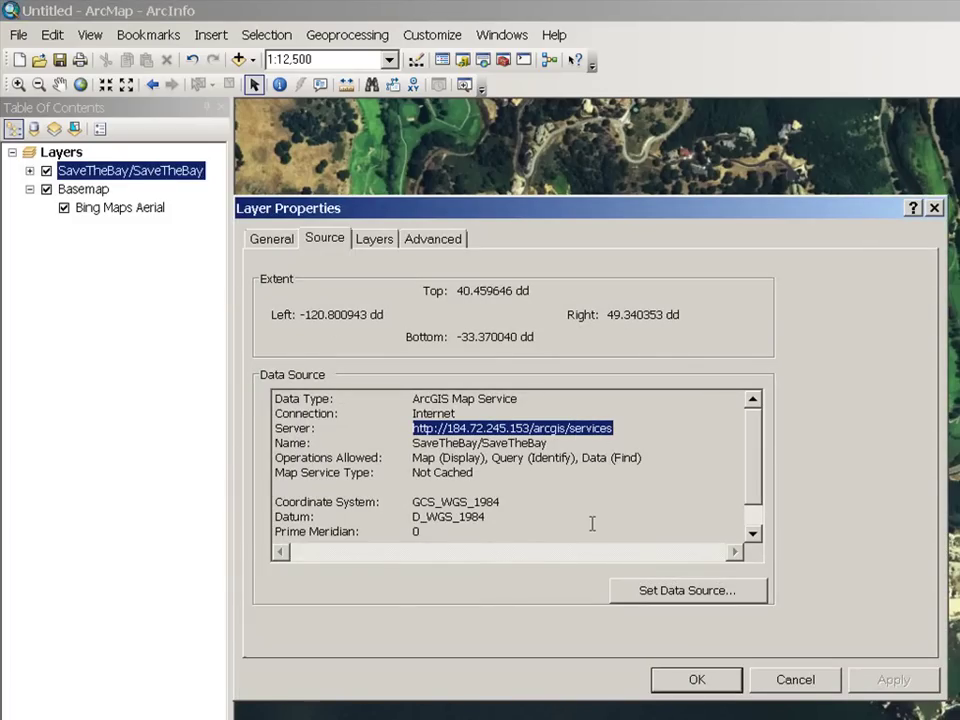
pyautogui.hotkey('alt', 'Tab')
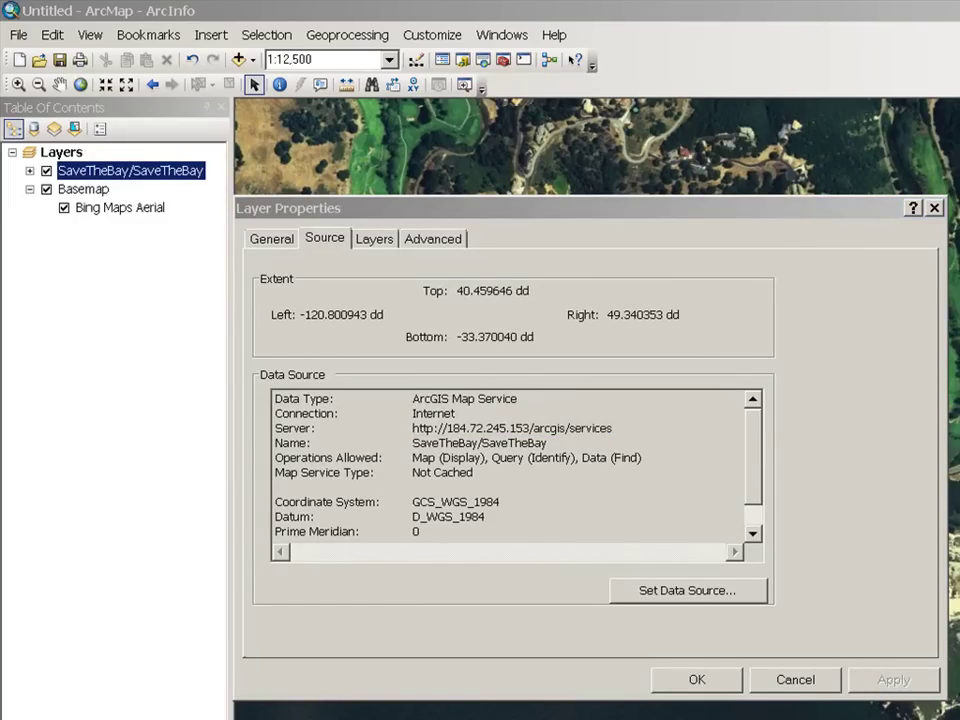
# Cancel Layer Properties and create a local editable copy of SaveTheBay via Edit Features
pyautogui.click(808, 684)
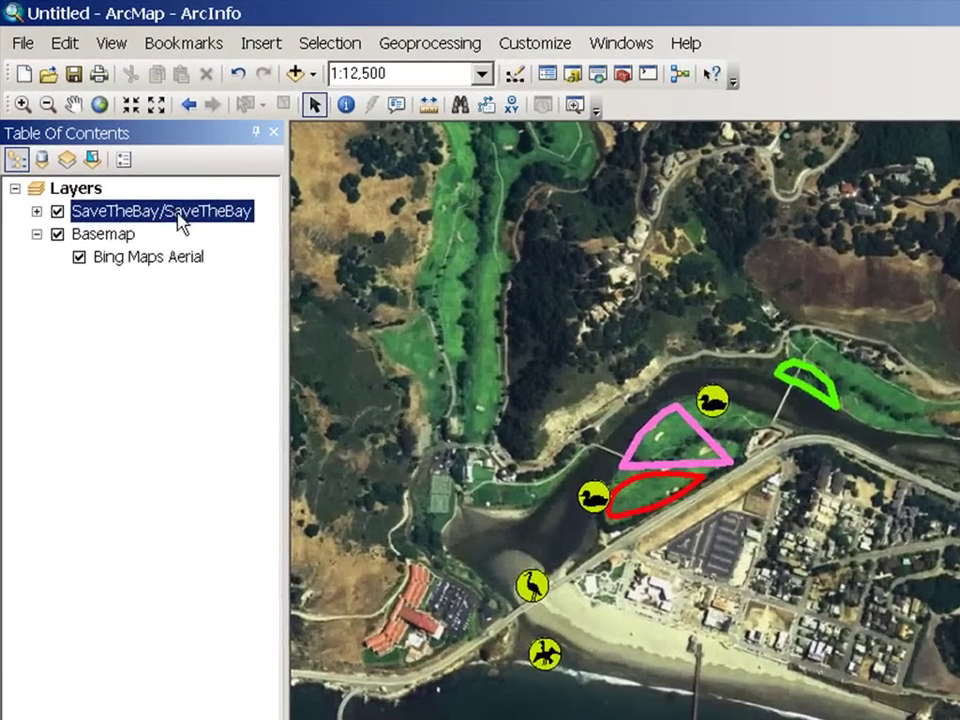
pyautogui.rightClick(152, 181)
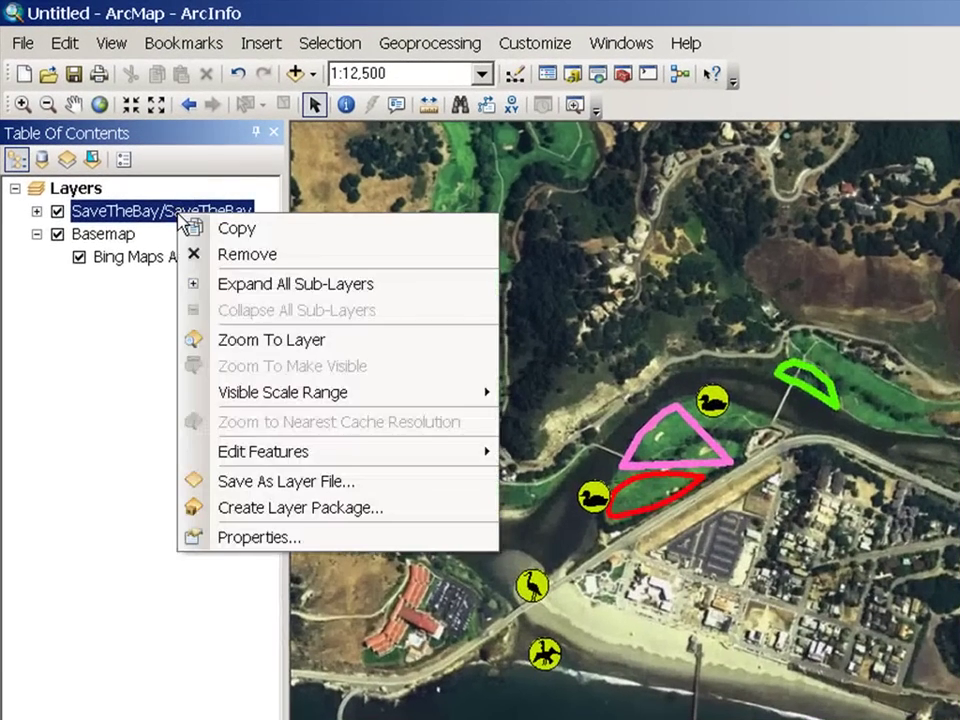
pyautogui.moveTo(295, 458)
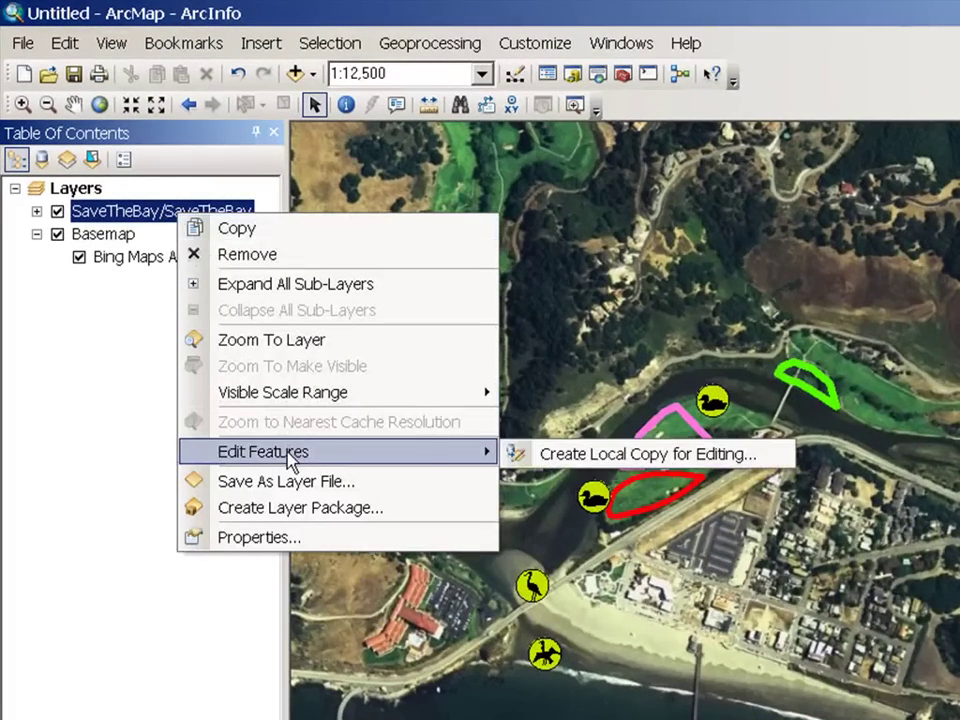
pyautogui.click(583, 458)
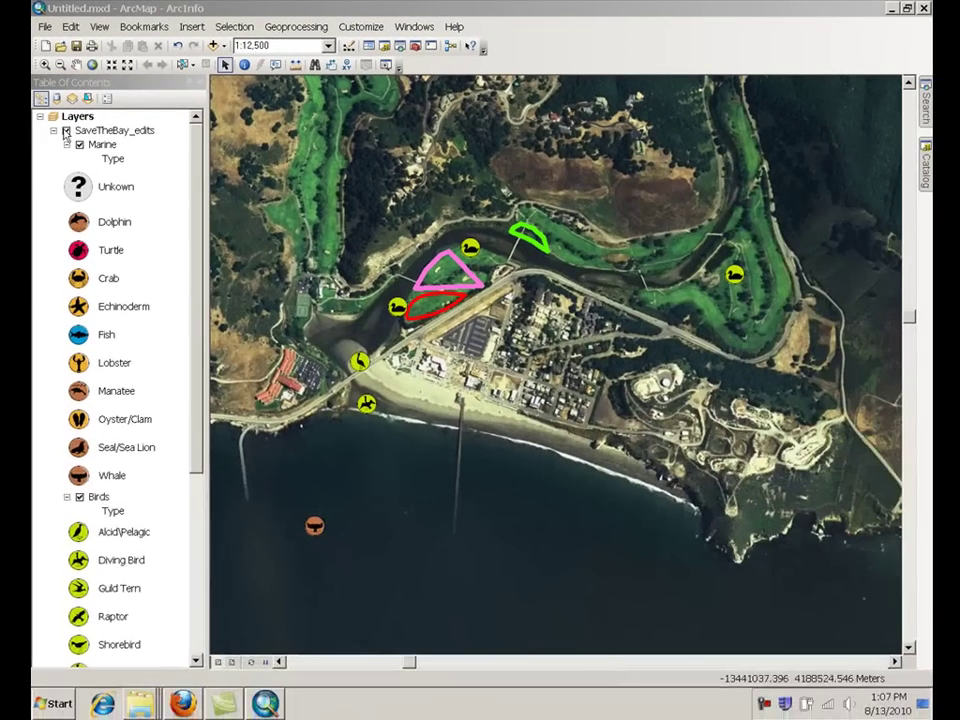
# Collapse SaveTheBay_edits, view its file path in List By Source, then return to drawing order
pyautogui.click(53, 130)
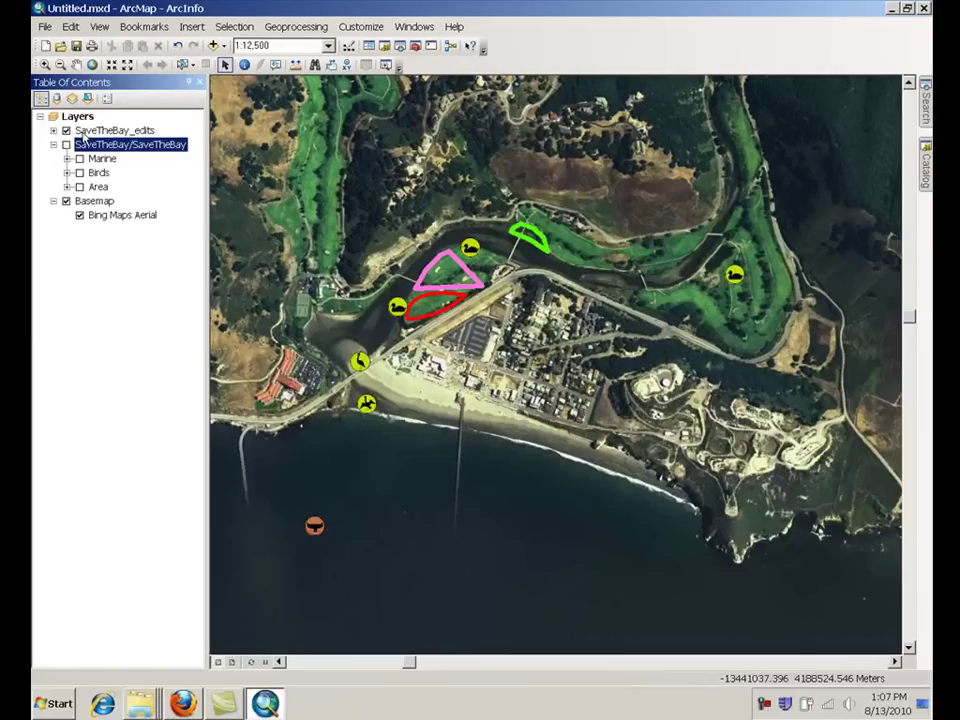
pyautogui.click(86, 132)
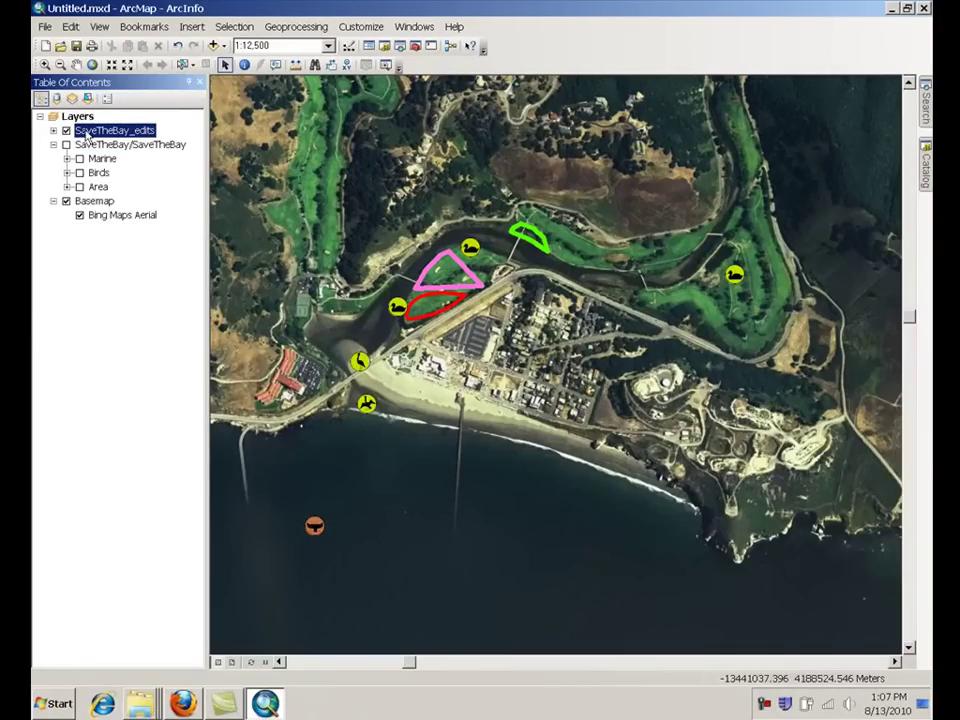
pyautogui.click(55, 98)
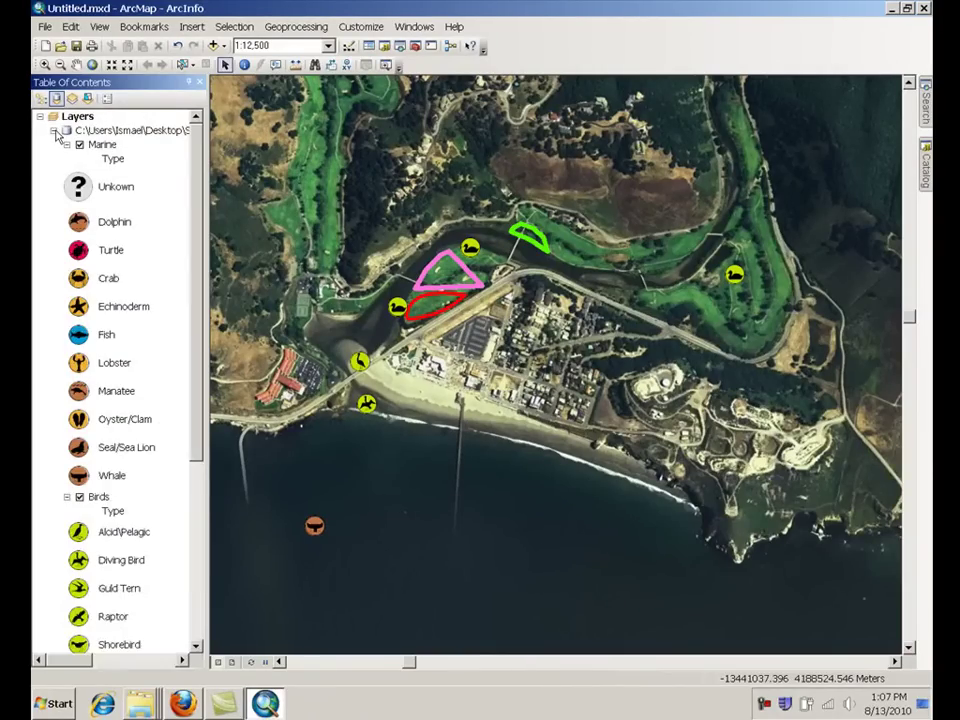
pyautogui.click(55, 138)
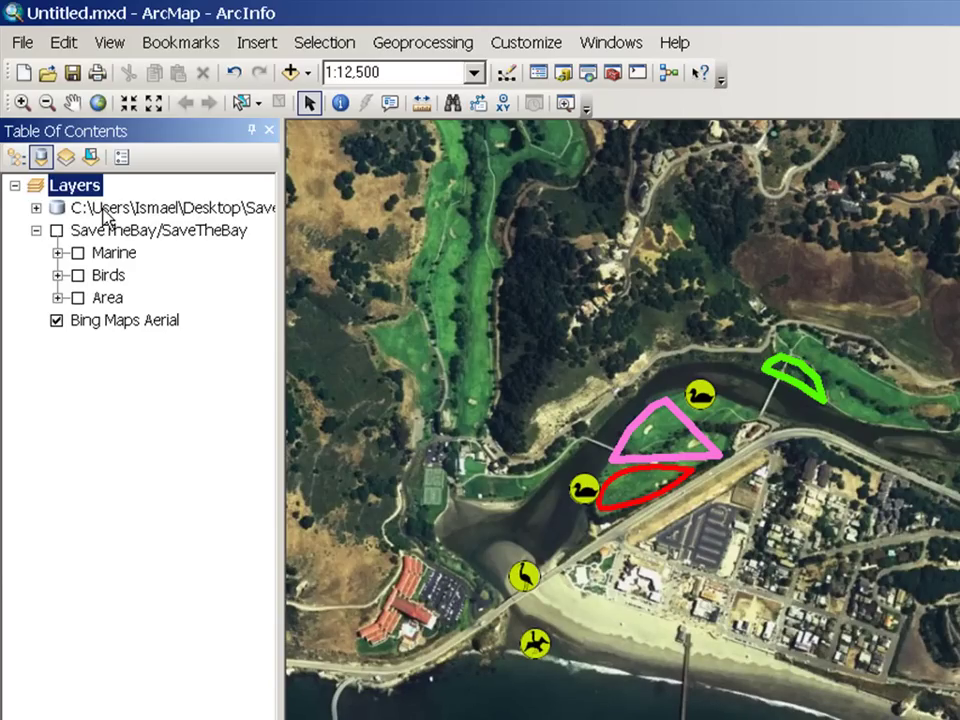
pyautogui.click(15, 158)
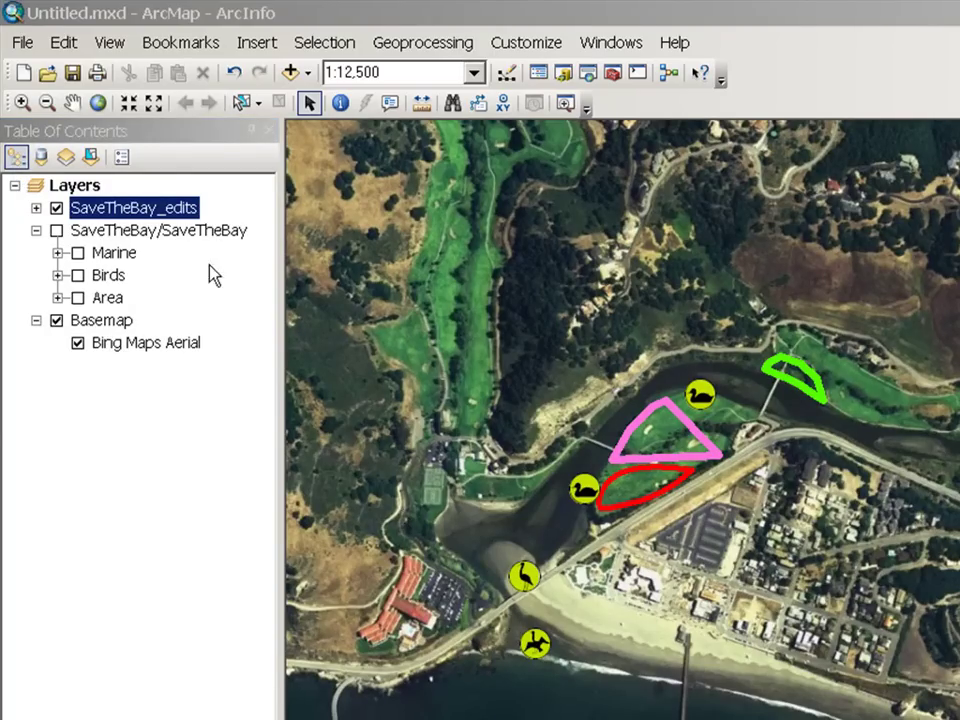
pyautogui.click(192, 233)
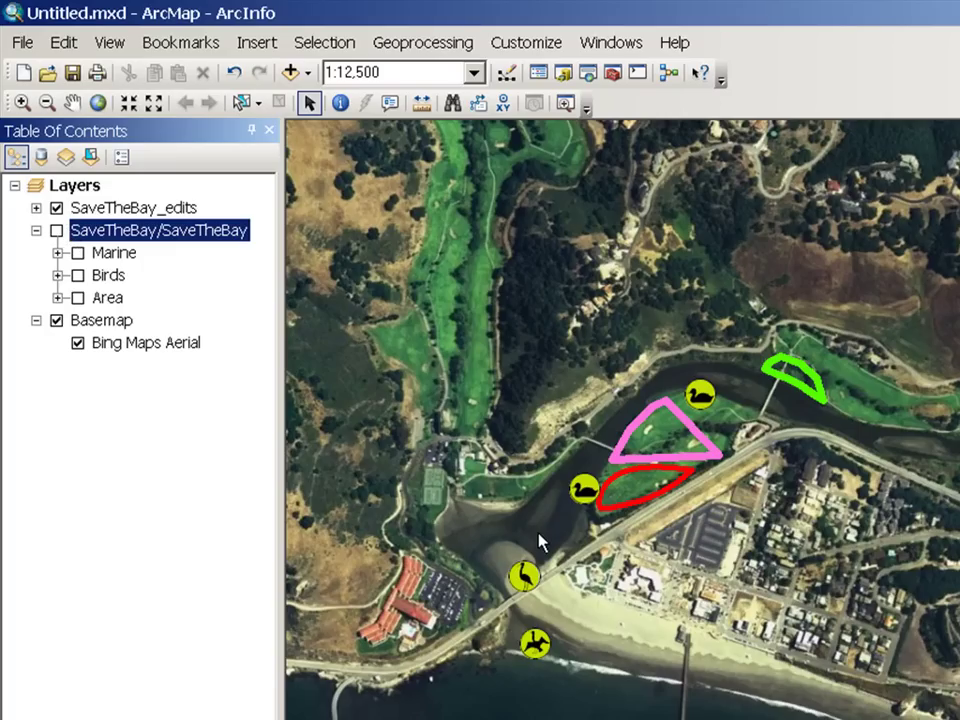
pyautogui.click(164, 209)
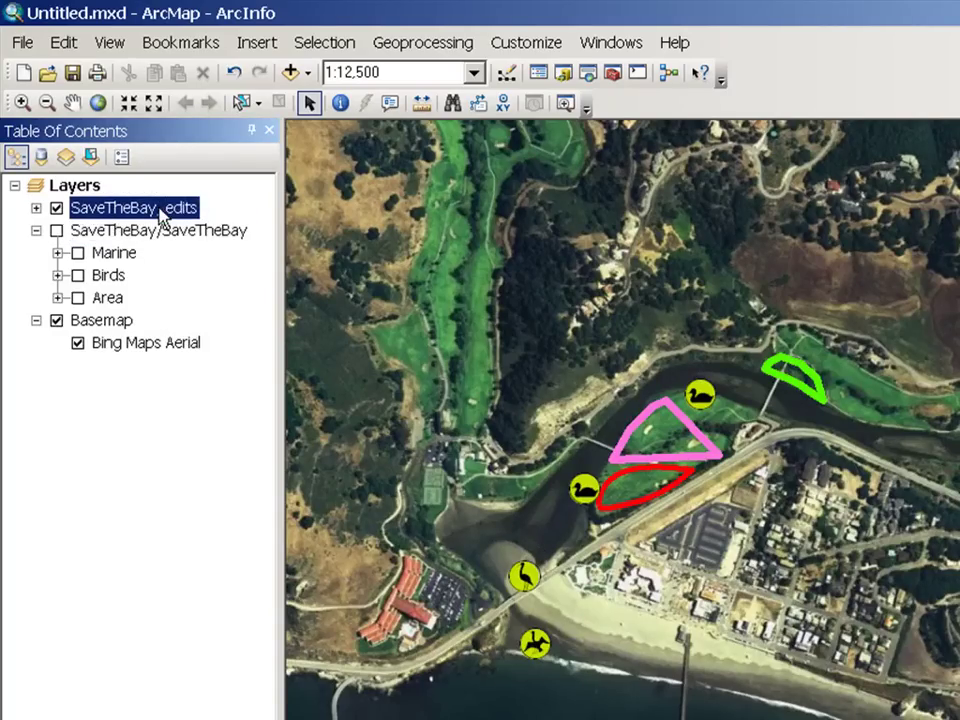
# Show the Editor toolbar and start an editing session
pyautogui.rightClick(623, 105)
pyautogui.click(703, 345)
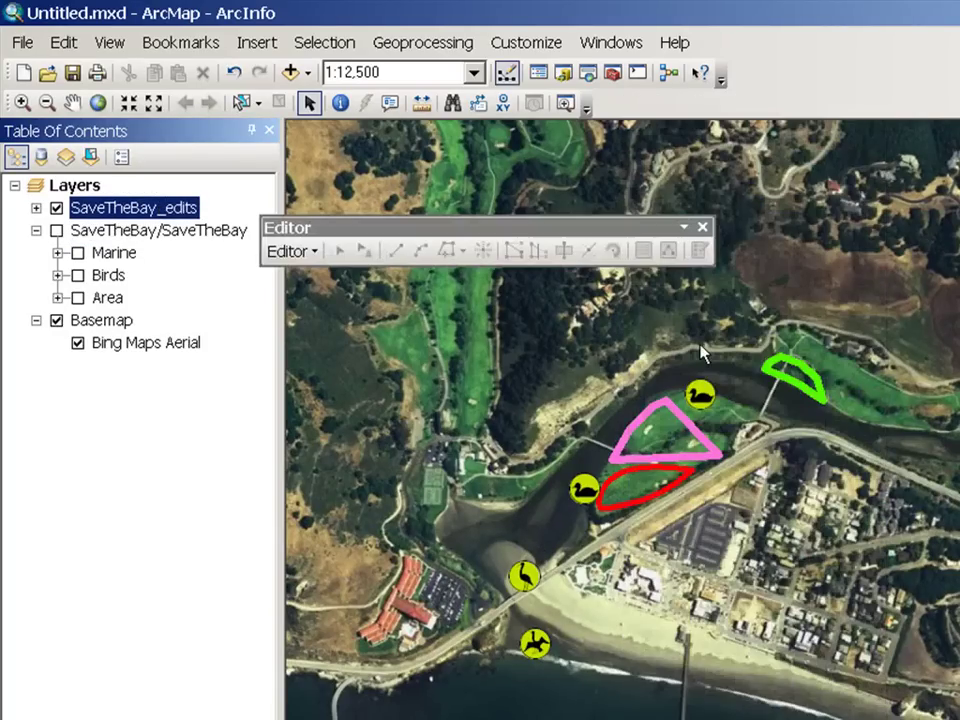
pyautogui.click(292, 251)
pyautogui.click(318, 282)
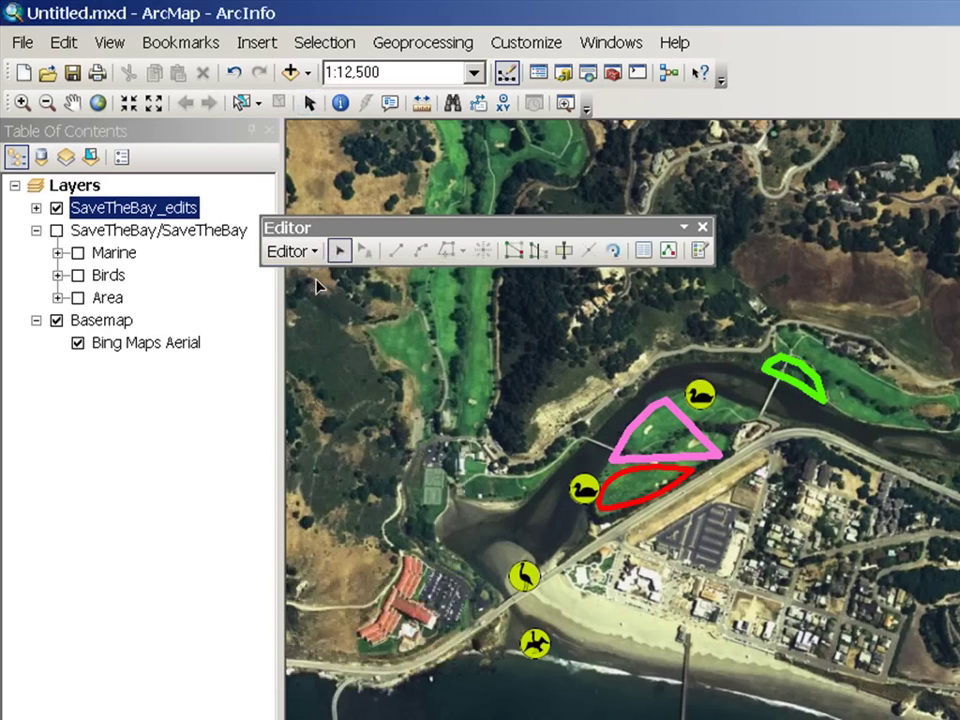
# Delete the pink and red area polygons and sketch a freehand outline around the field
pyautogui.click(673, 446)
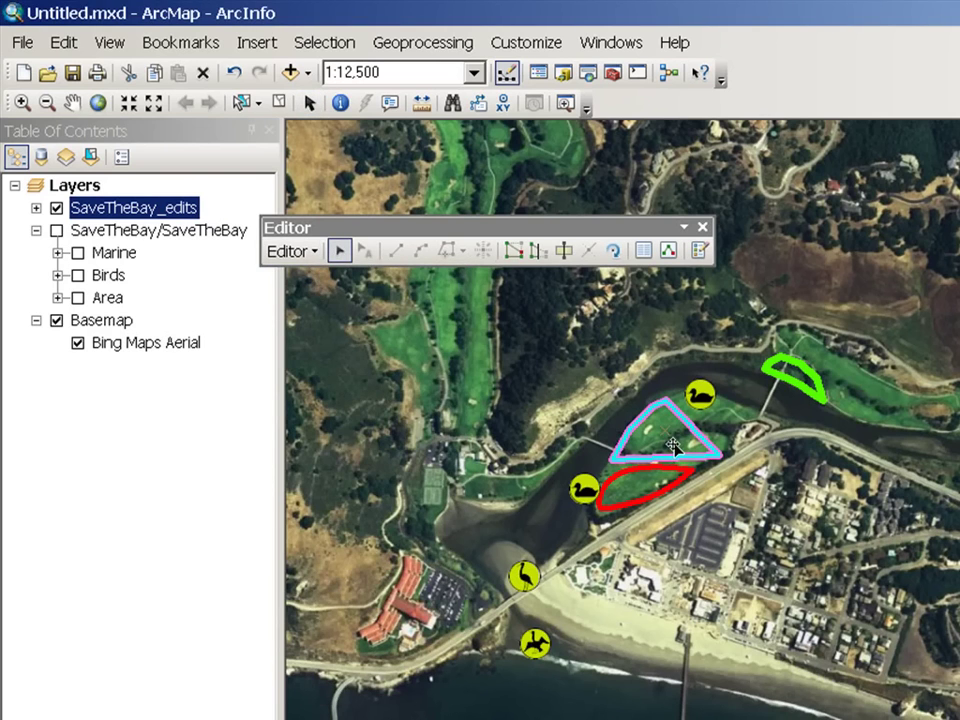
pyautogui.press('Delete')
pyautogui.click(643, 485)
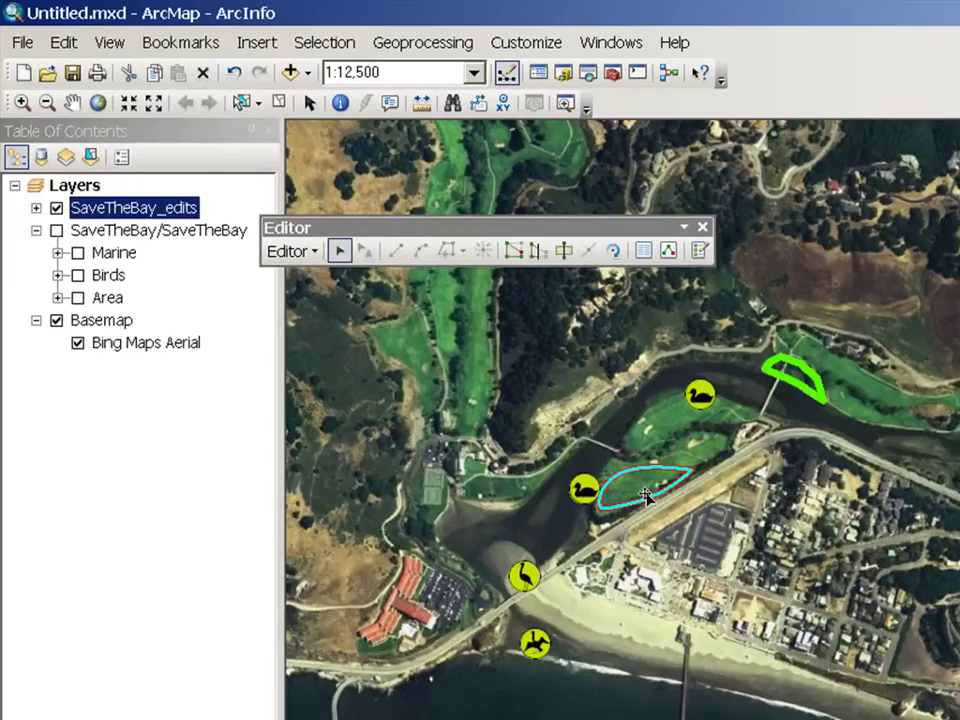
pyautogui.press('Delete')
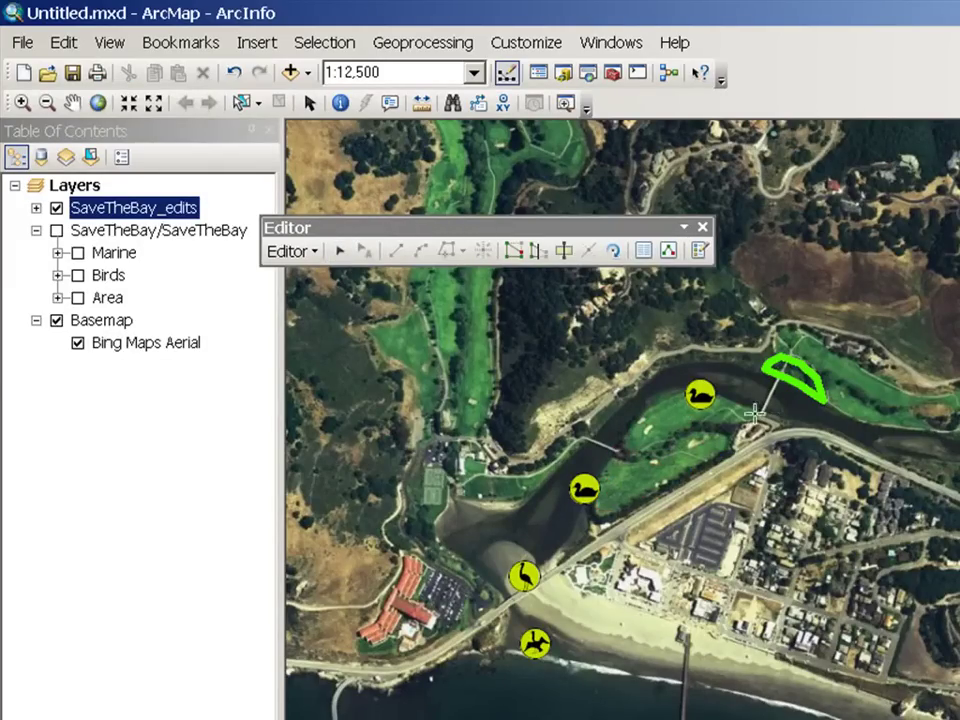
pyautogui.moveTo(660, 403)
pyautogui.mouseDown()
pyautogui.moveTo(624, 451)
pyautogui.moveTo(631, 485)
pyautogui.moveTo(667, 491)
pyautogui.moveTo(702, 468)
pyautogui.moveTo(710, 444)
pyautogui.moveTo(673, 404)
pyautogui.mouseUp()
# Select the Wading Bird point and set Submitted to 8/4/2010 and Confirmed to No
pyautogui.click(339, 252)
pyautogui.moveTo(505, 553); pyautogui.dragTo(563, 603)
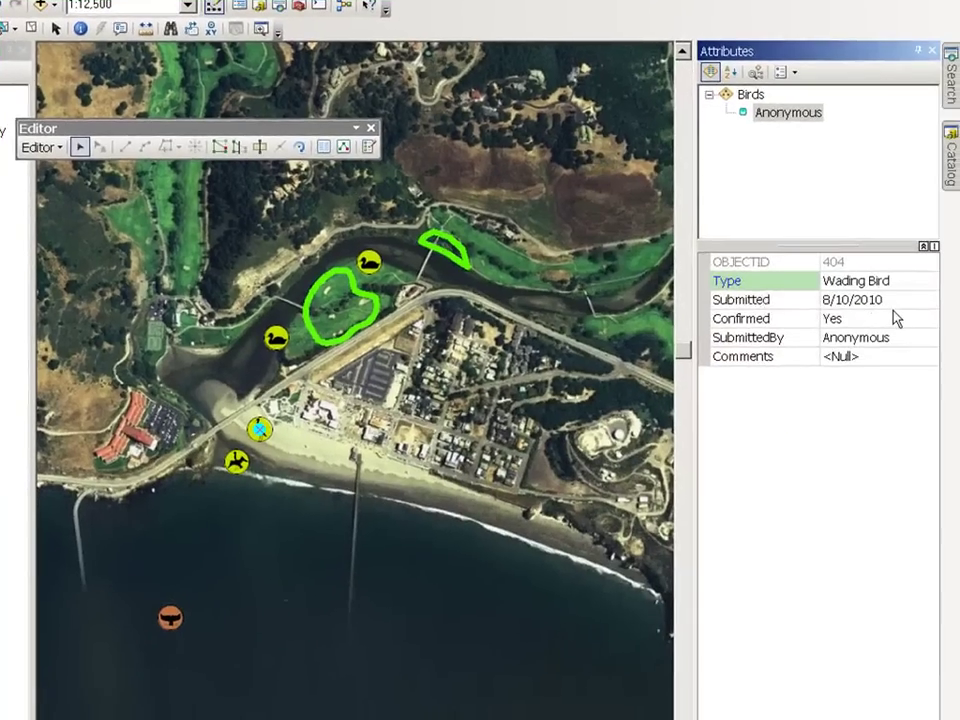
pyautogui.click(915, 300)
pyautogui.click(929, 300)
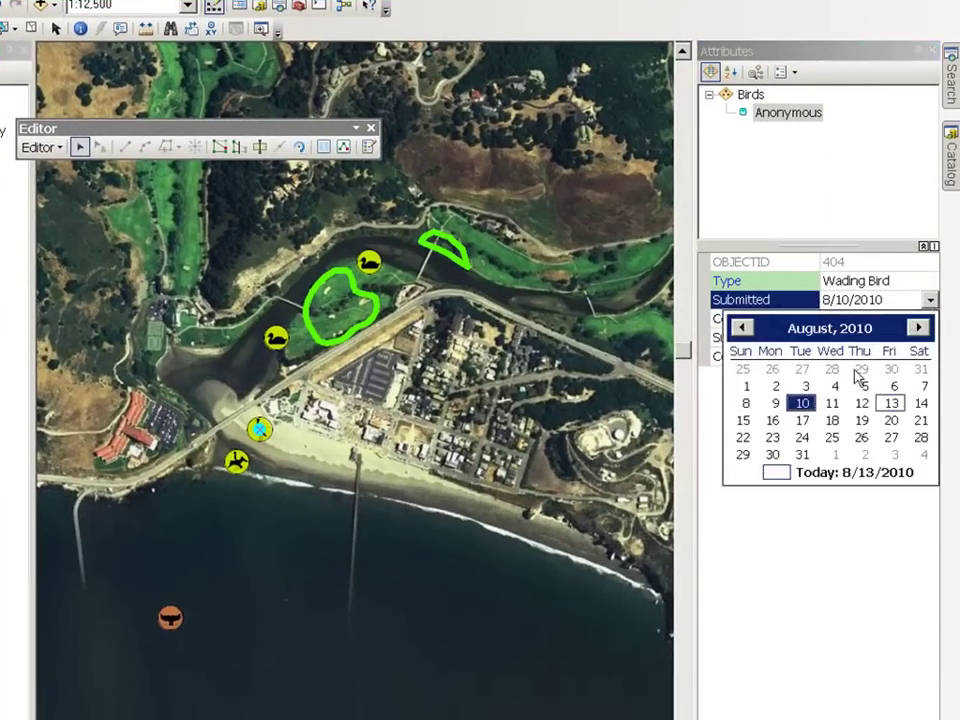
pyautogui.click(830, 386)
pyautogui.click(870, 318)
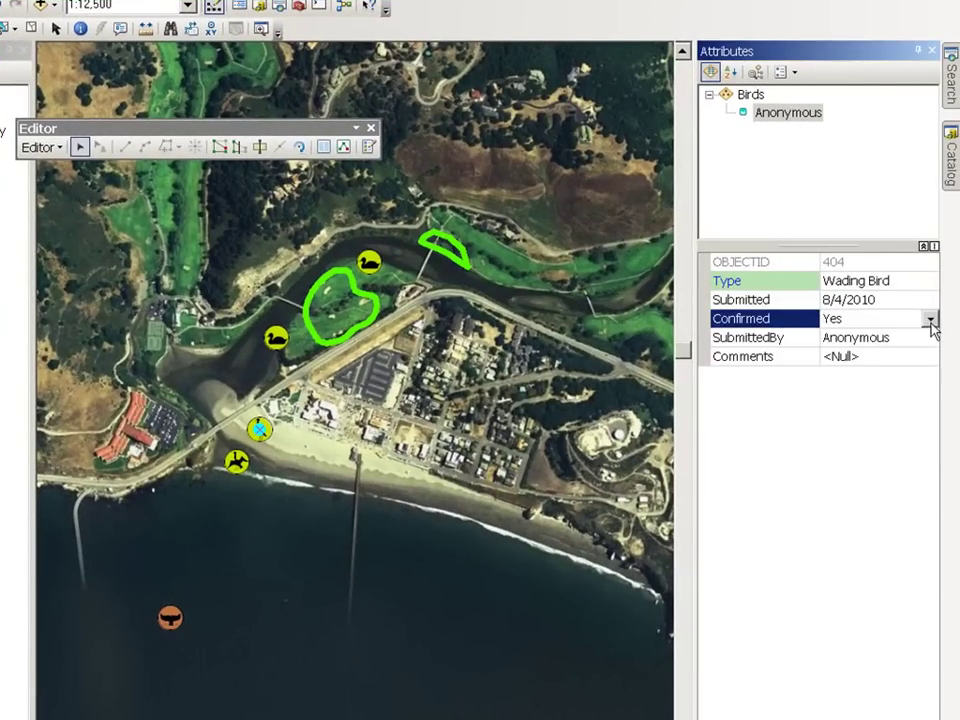
pyautogui.click(930, 319)
pyautogui.click(836, 356)
# Select and then clear the green feeding area, and stop editing from the Editor menu
pyautogui.click(441, 290)
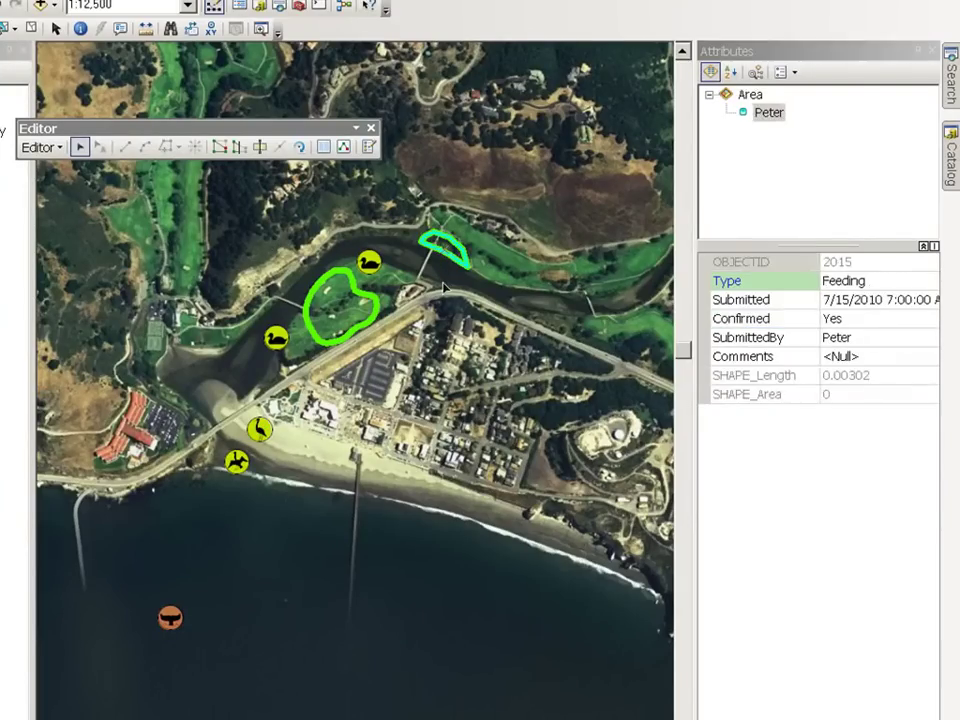
pyautogui.click(441, 290)
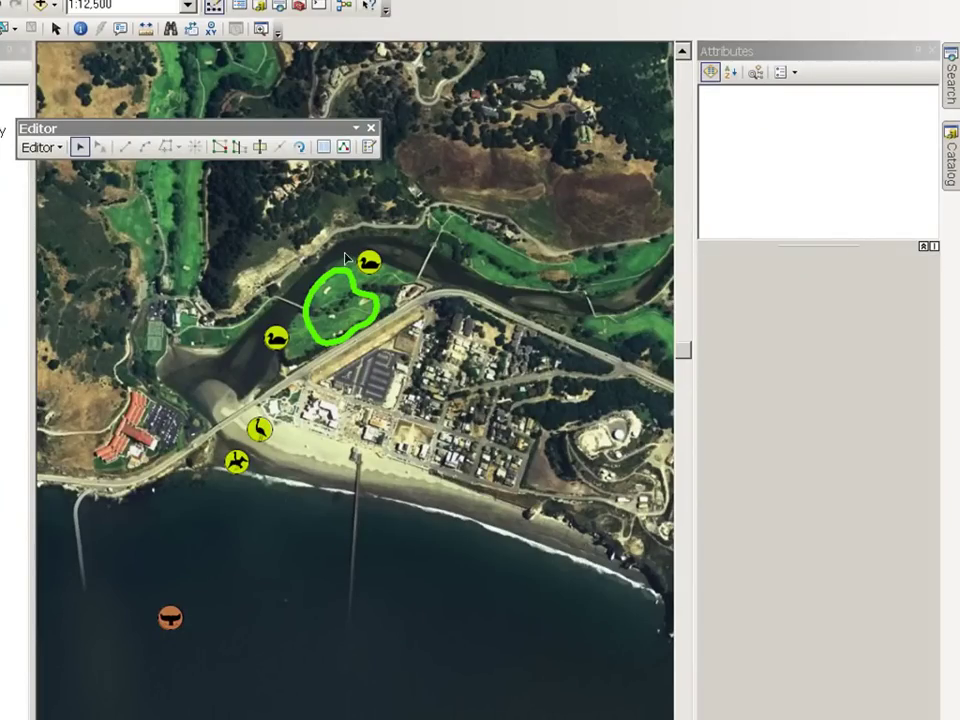
pyautogui.click(40, 148)
pyautogui.click(70, 190)
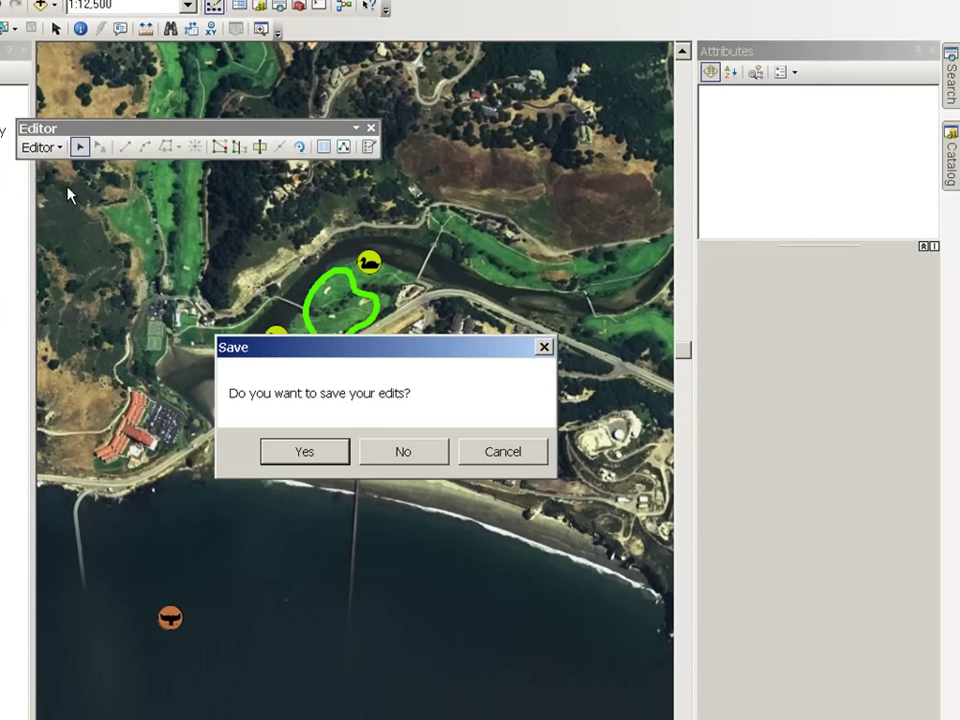
# Answer Yes to save the edits to SaveTheBay_edits
pyautogui.click(303, 452)
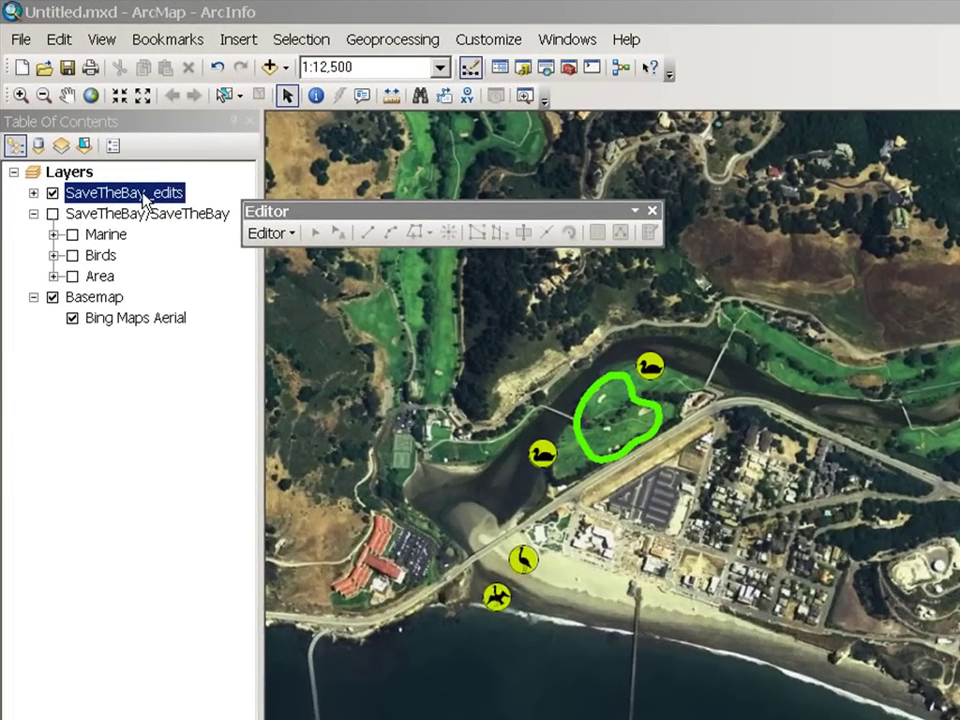
# Run Synchronize Local Edits with Server on the SaveTheBay_edits layer
pyautogui.rightClick(145, 197)
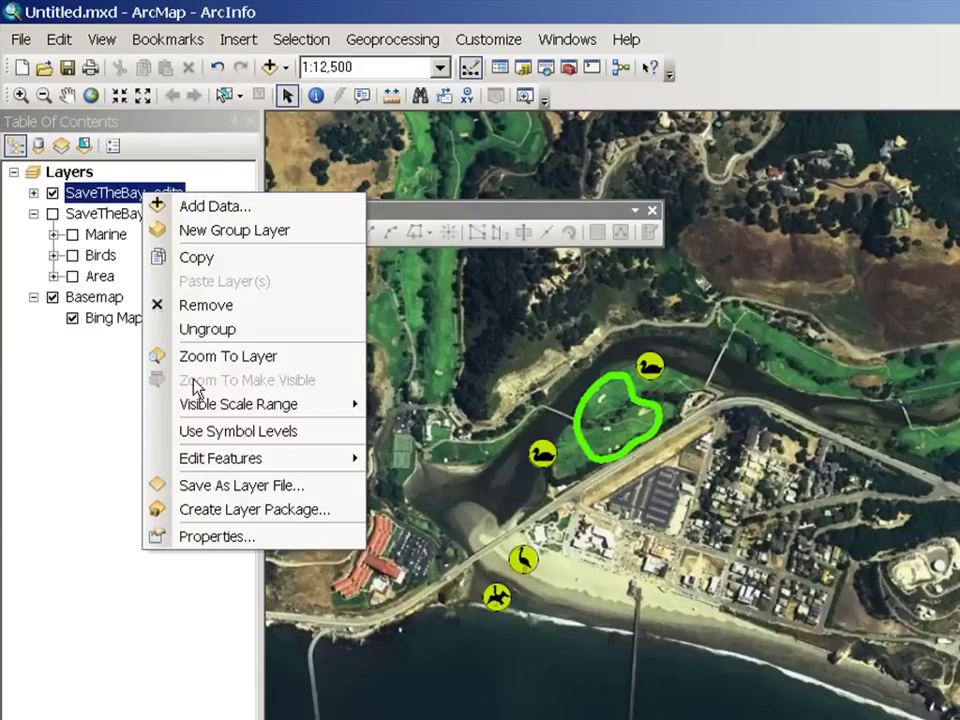
pyautogui.moveTo(217, 465)
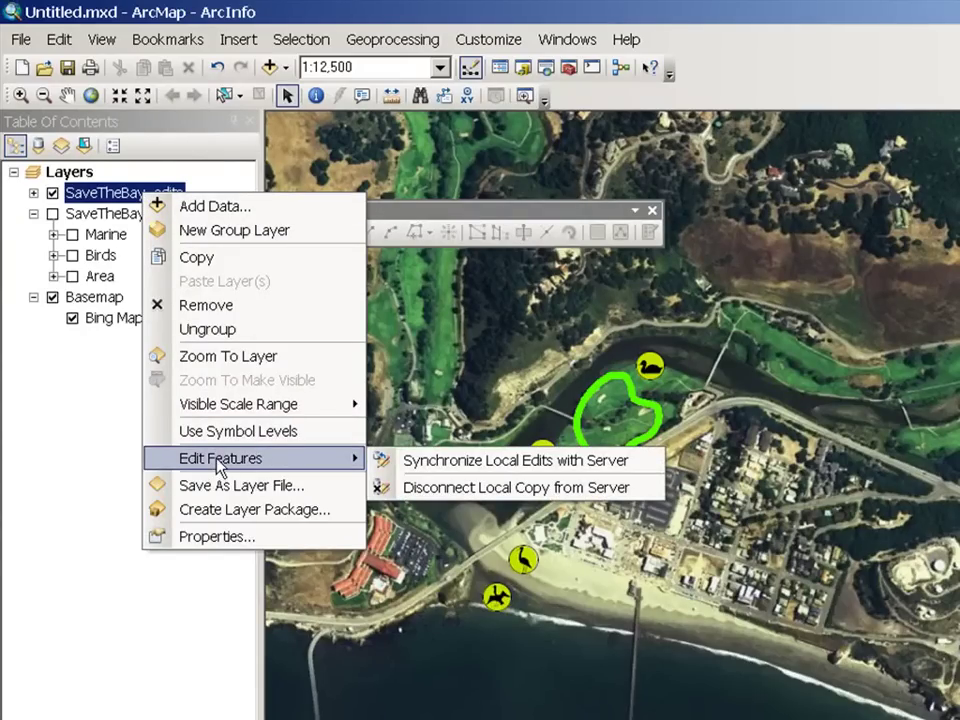
pyautogui.click(434, 463)
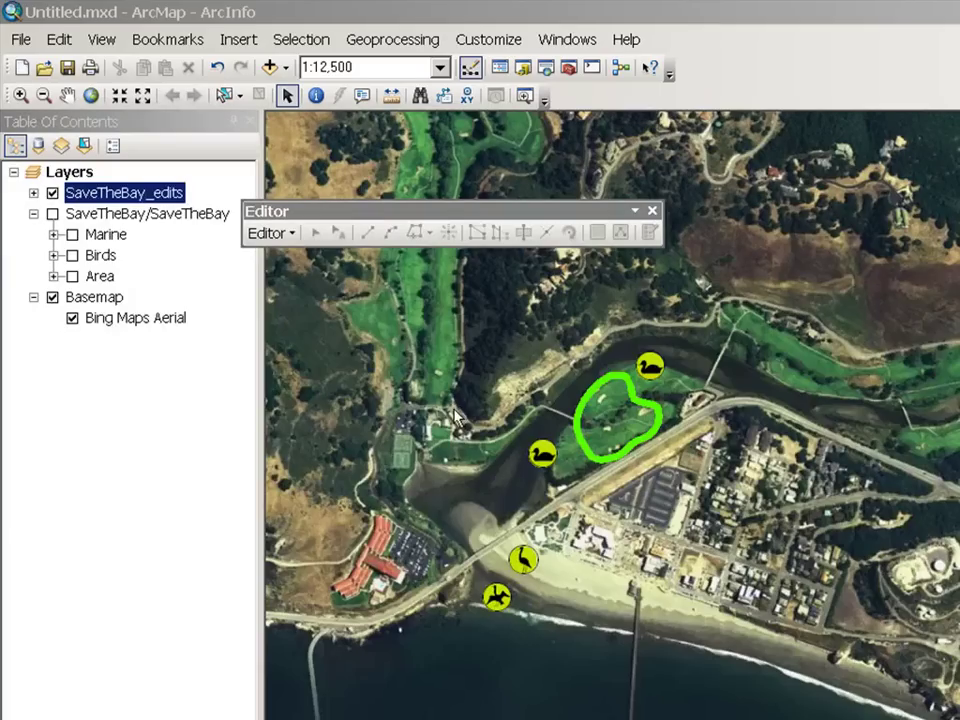
# Hide SaveTheBay_edits and turn on the server SaveTheBay group with Marine, Birds and Area
pyautogui.click(52, 193)
pyautogui.click(52, 213)
pyautogui.click(74, 240)
pyautogui.click(72, 234)
pyautogui.click(72, 255)
pyautogui.click(72, 276)
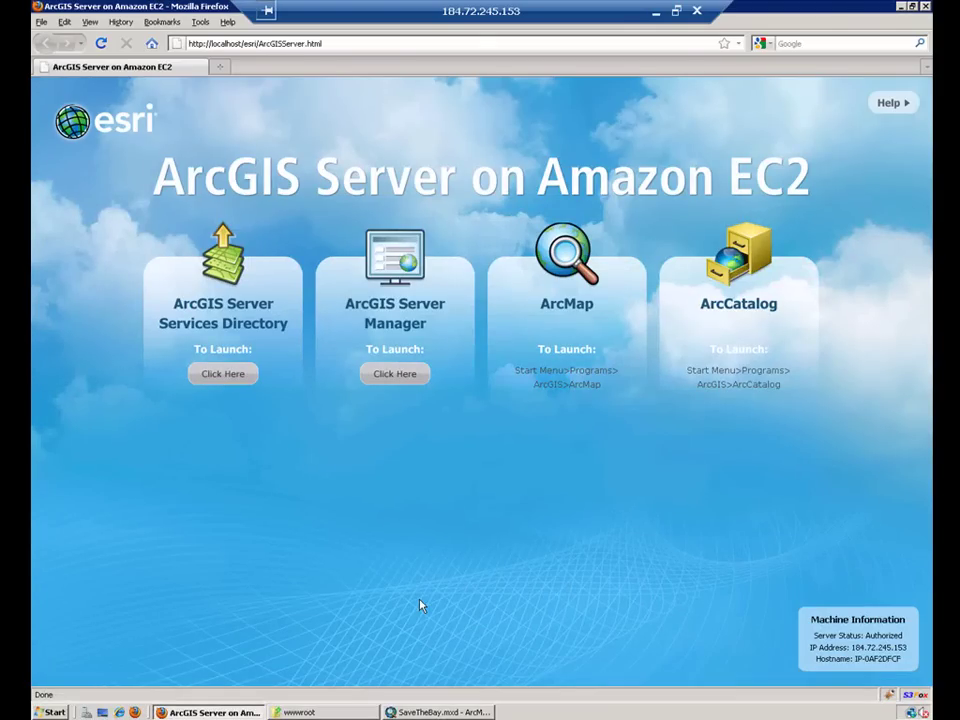
# Bring the SaveTheBay.mxd ArcMap window to the front from the taskbar
pyautogui.click(427, 711)
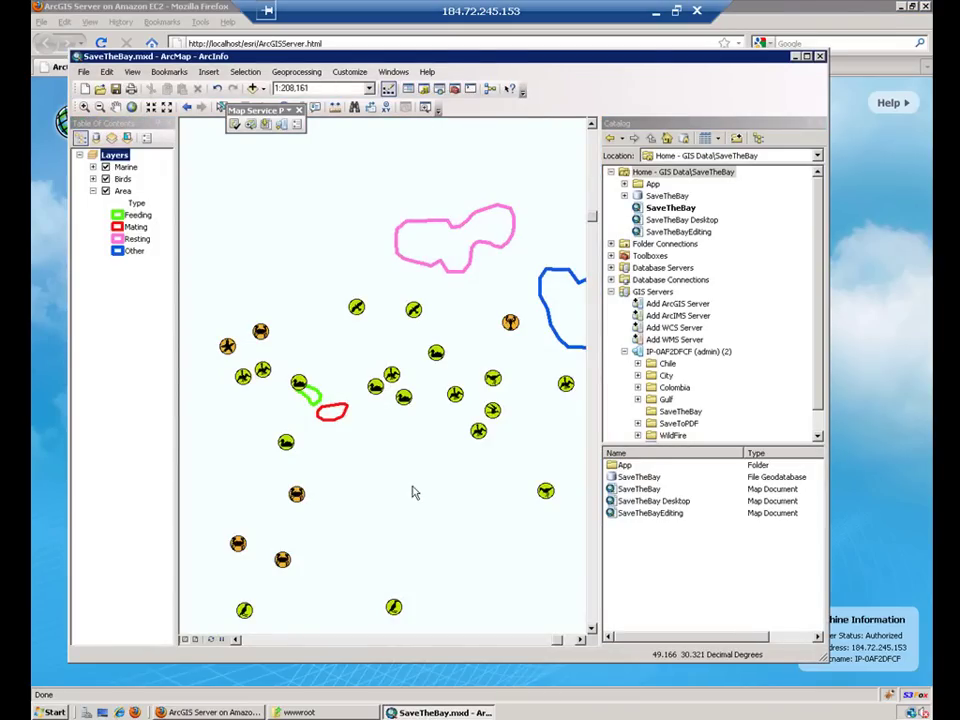
pyautogui.moveTo(411, 480); pyautogui.dragTo(393, 448)
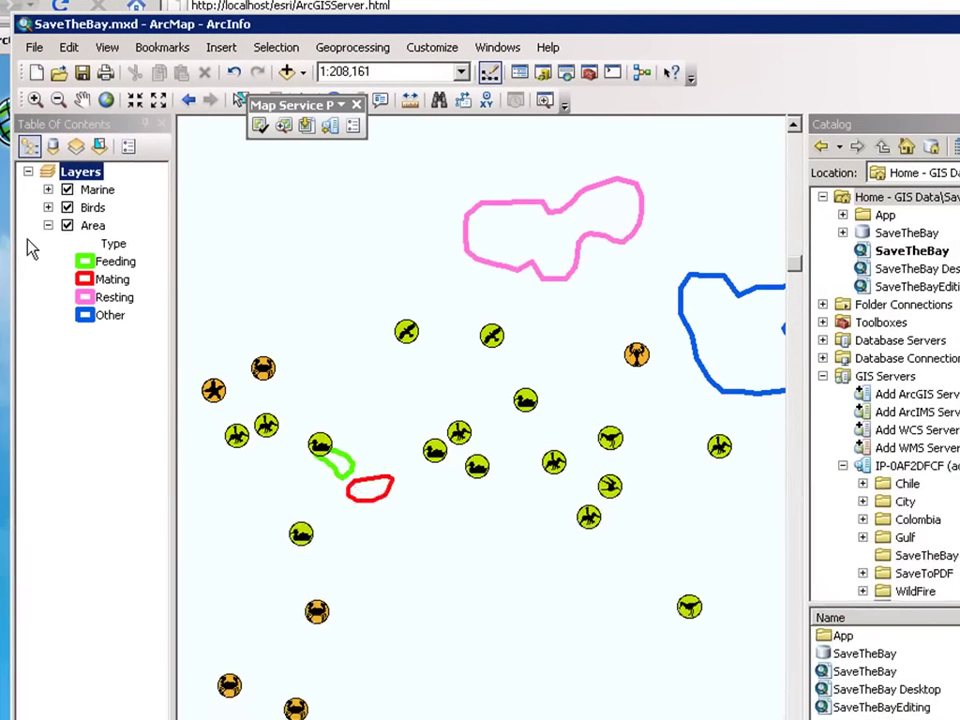
pyautogui.click(53, 146)
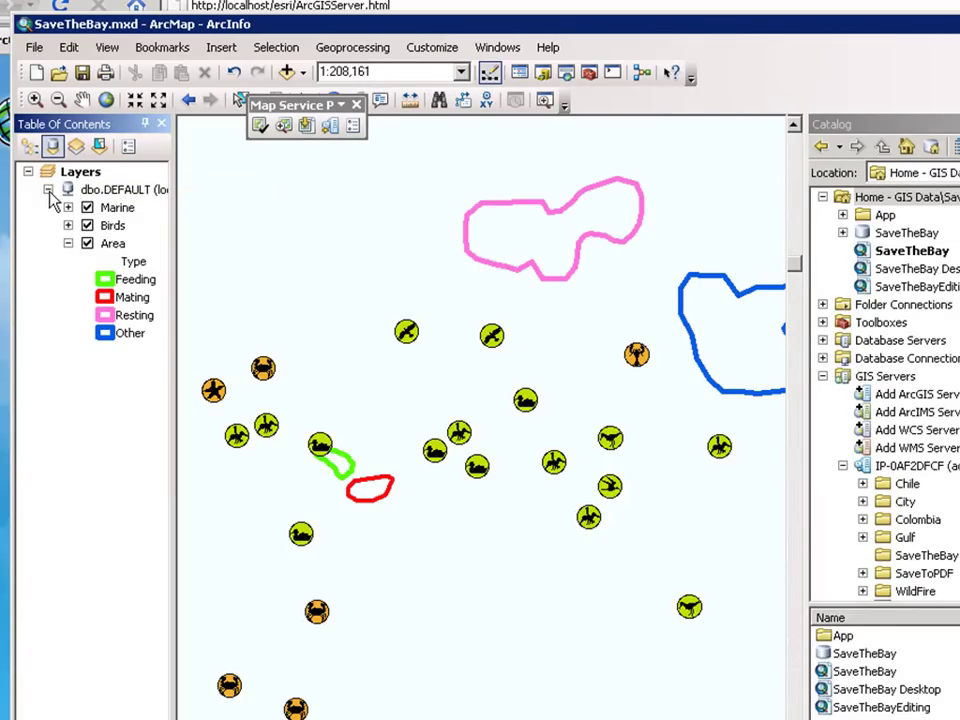
pyautogui.click(30, 148)
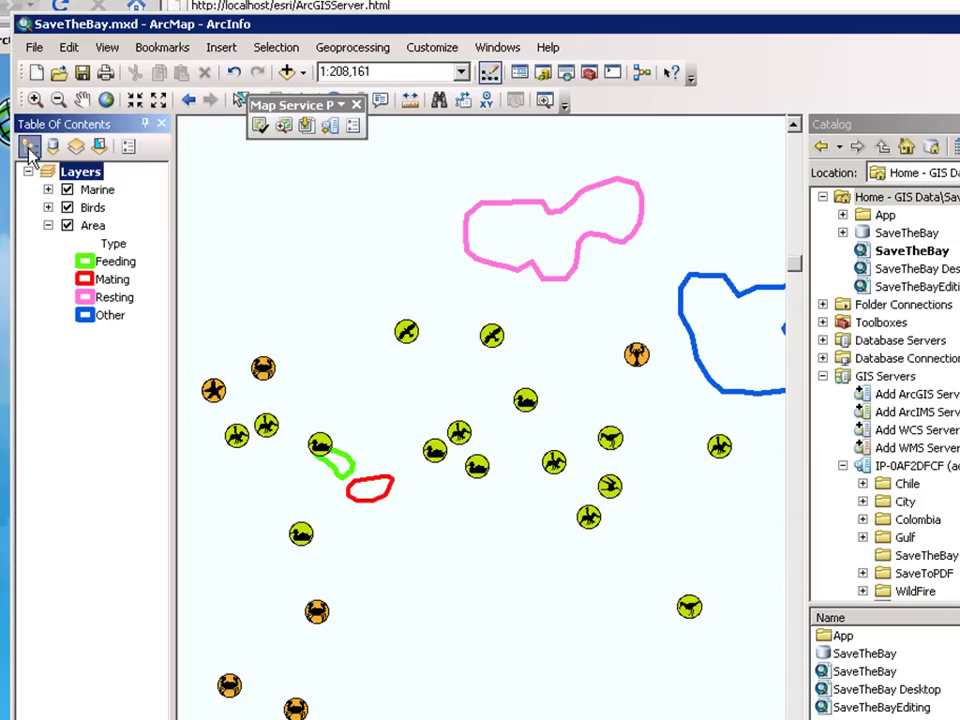
pyautogui.rightClick(568, 102)
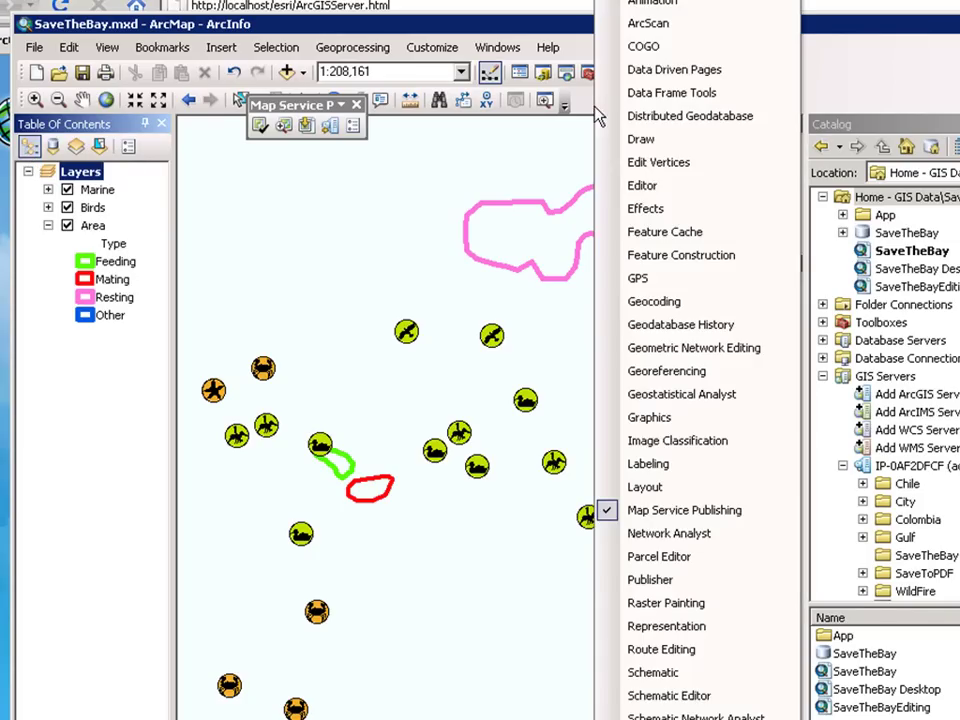
pyautogui.click(641, 187)
pyautogui.click(253, 147)
pyautogui.click(256, 167)
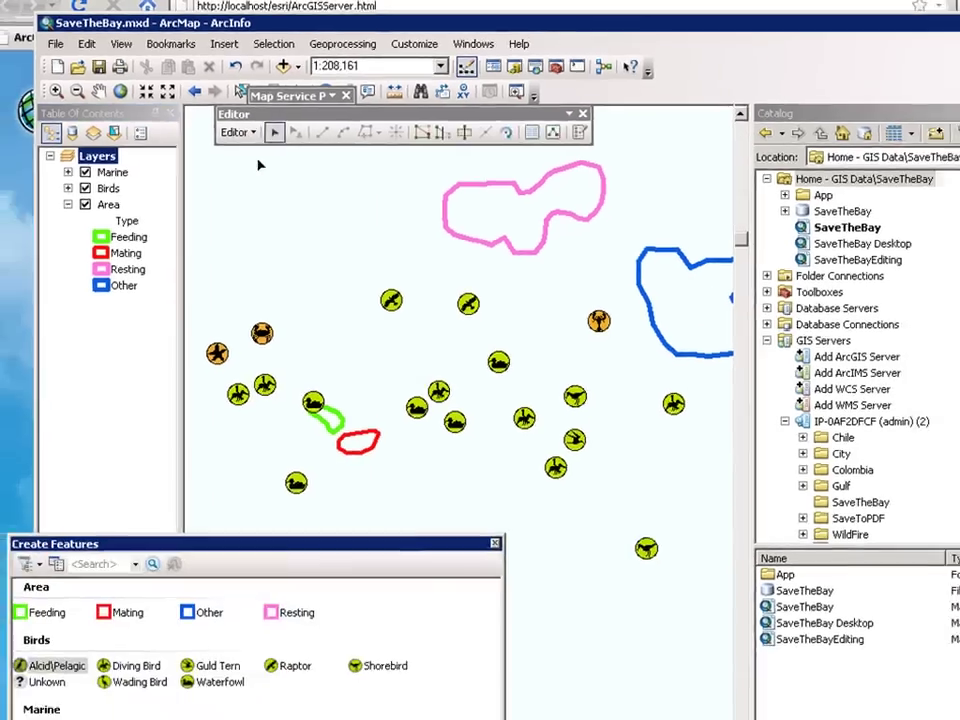
pyautogui.moveTo(331, 543); pyautogui.dragTo(454, 470)
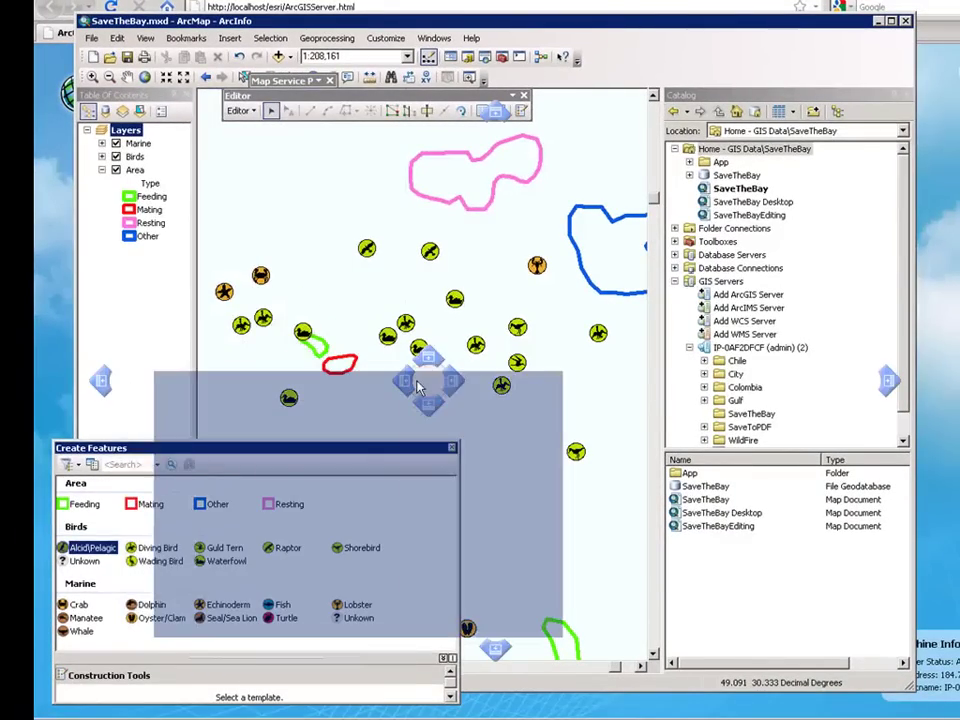
pyautogui.moveTo(418, 388); pyautogui.dragTo(557, 385)
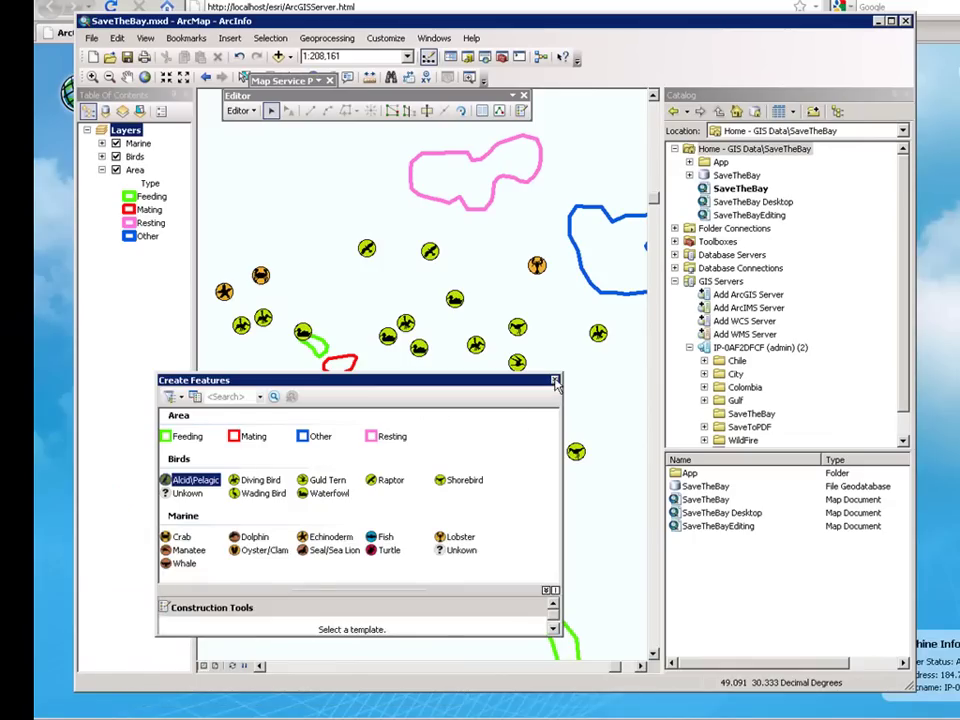
pyautogui.click(555, 381)
pyautogui.click(240, 111)
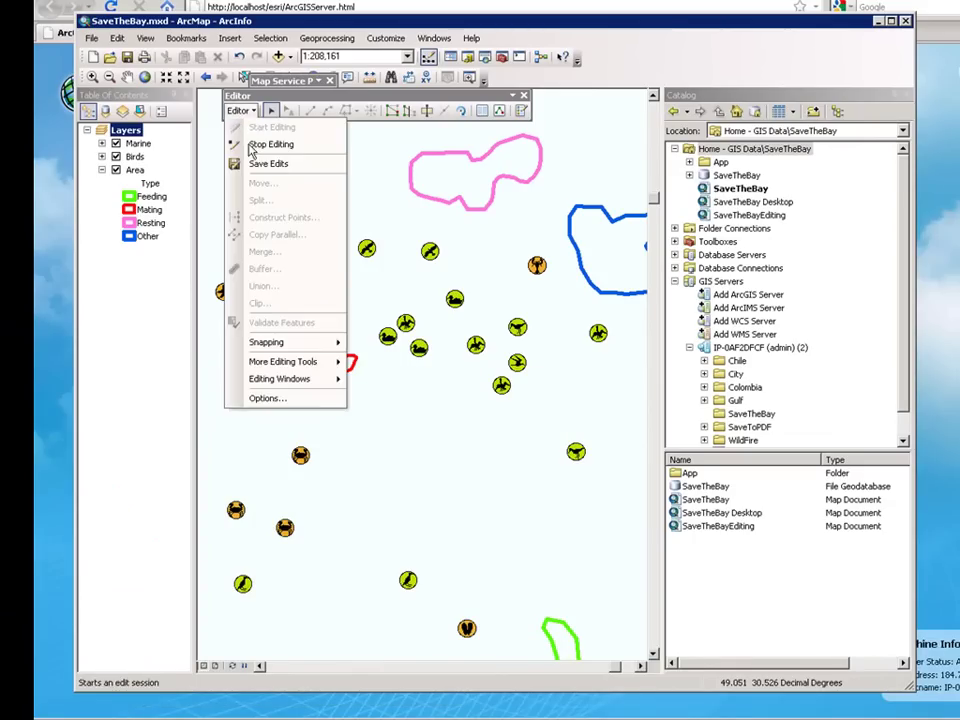
pyautogui.click(252, 146)
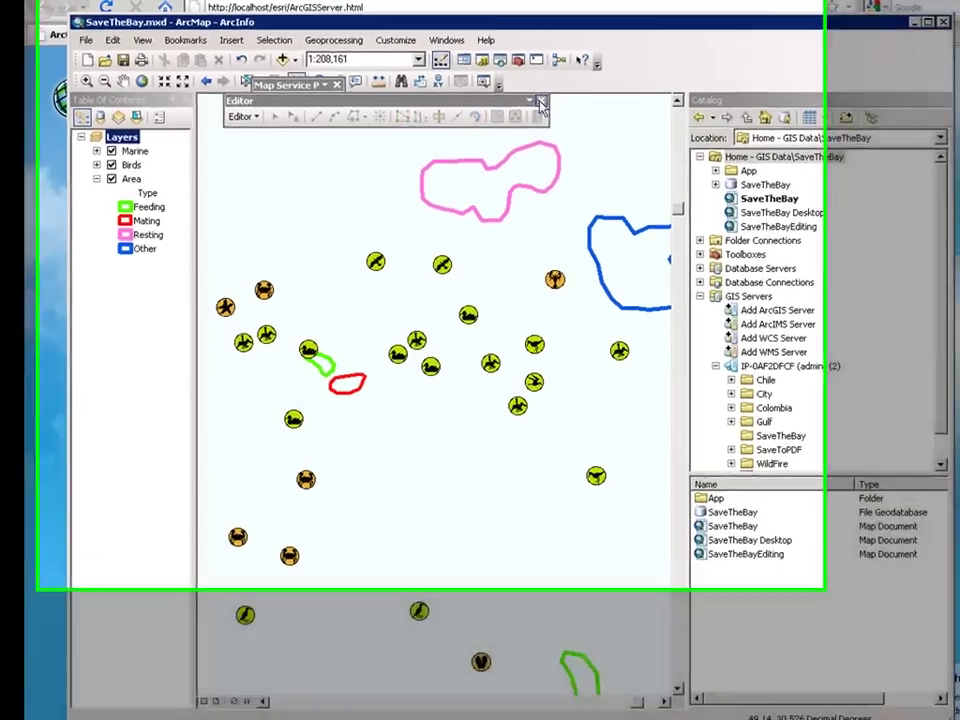
pyautogui.click(540, 104)
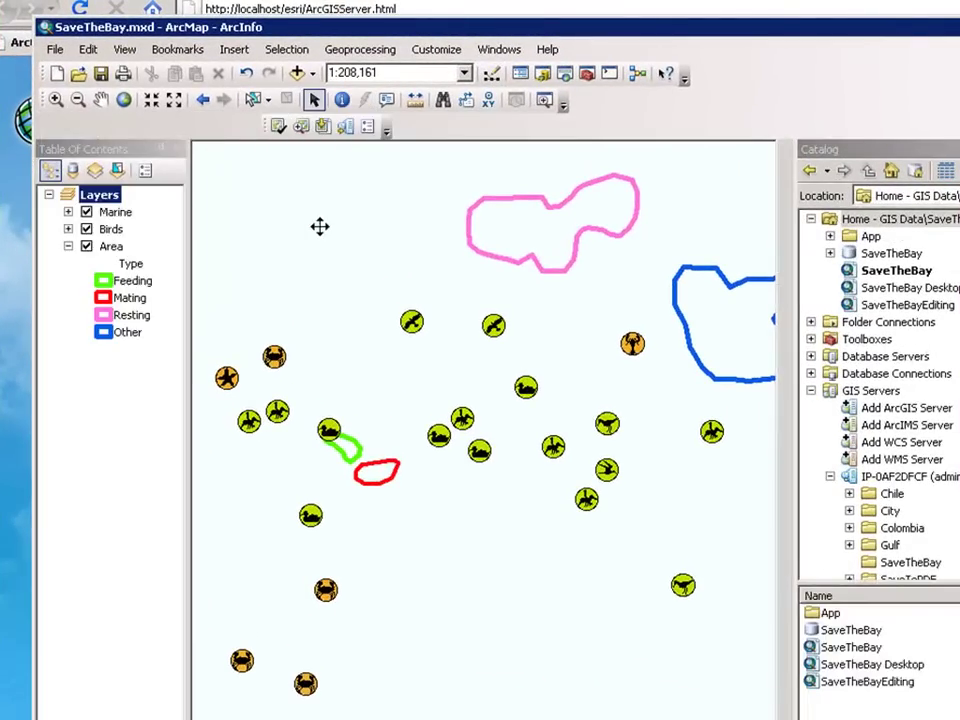
# Publish SaveTheBay.mxd to ArcGIS Server with Feature Access added to Mapping and KML
pyautogui.moveTo(319, 226); pyautogui.dragTo(320, 227)
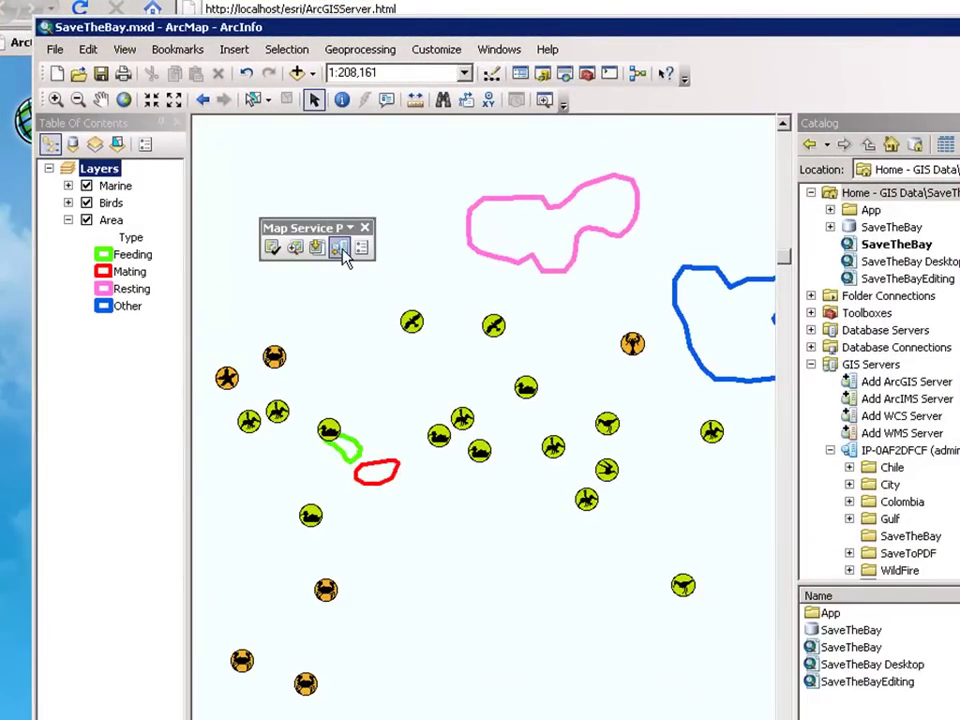
pyautogui.click(342, 250)
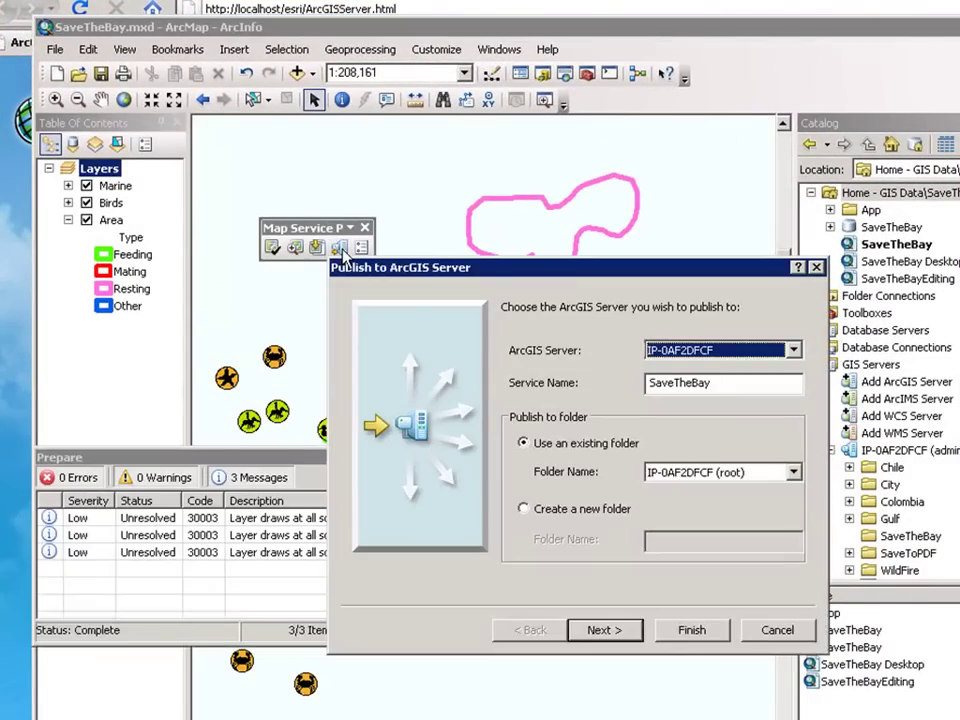
pyautogui.click(606, 631)
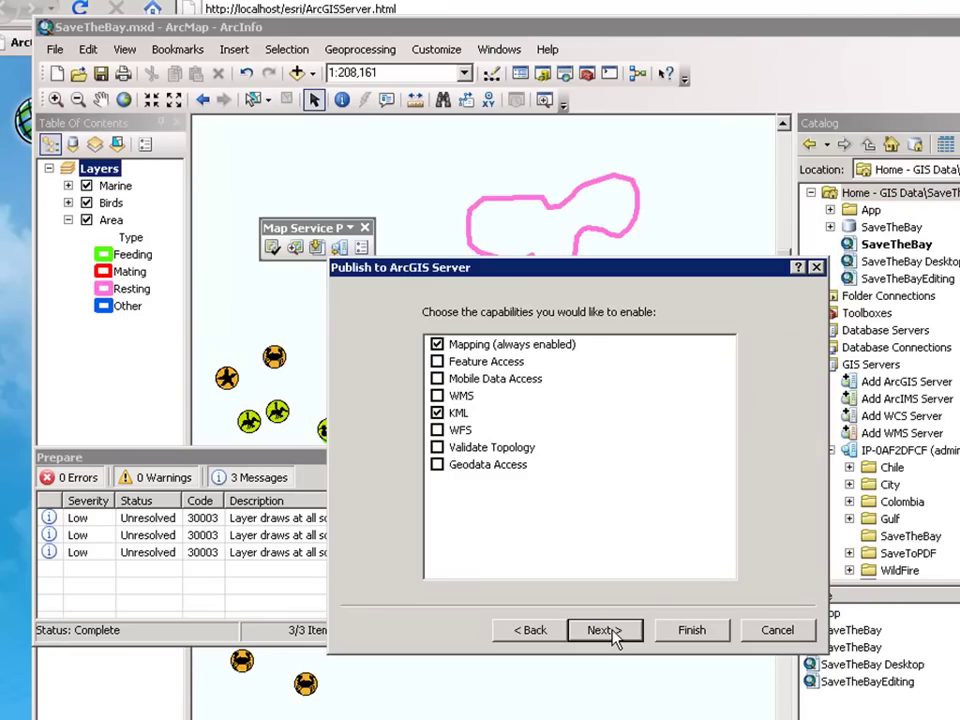
pyautogui.click(482, 366)
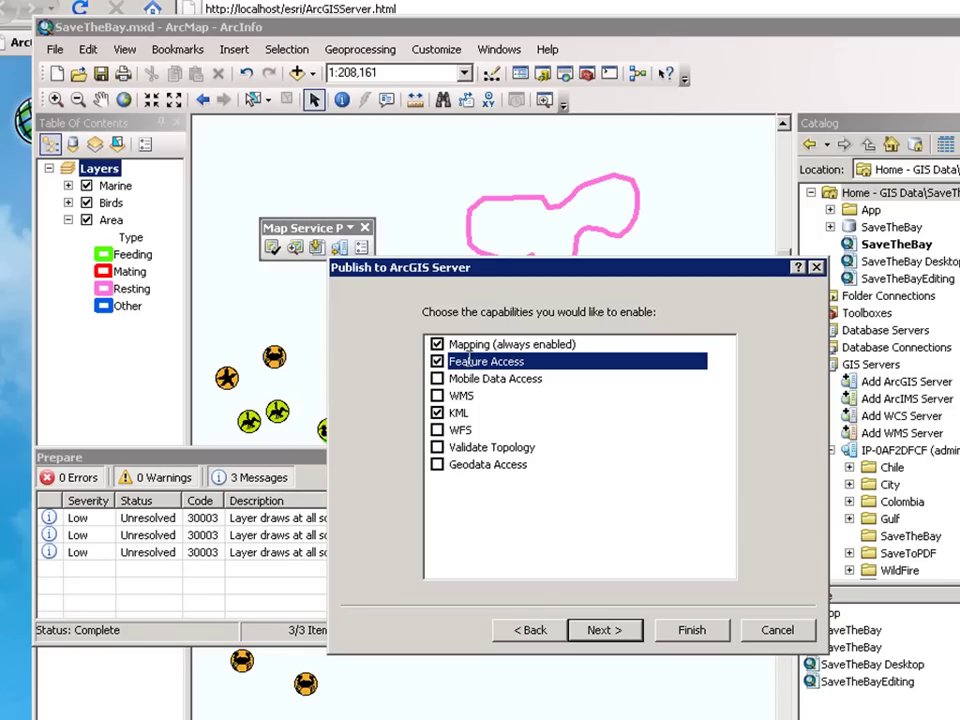
pyautogui.click(604, 630)
pyautogui.click(690, 630)
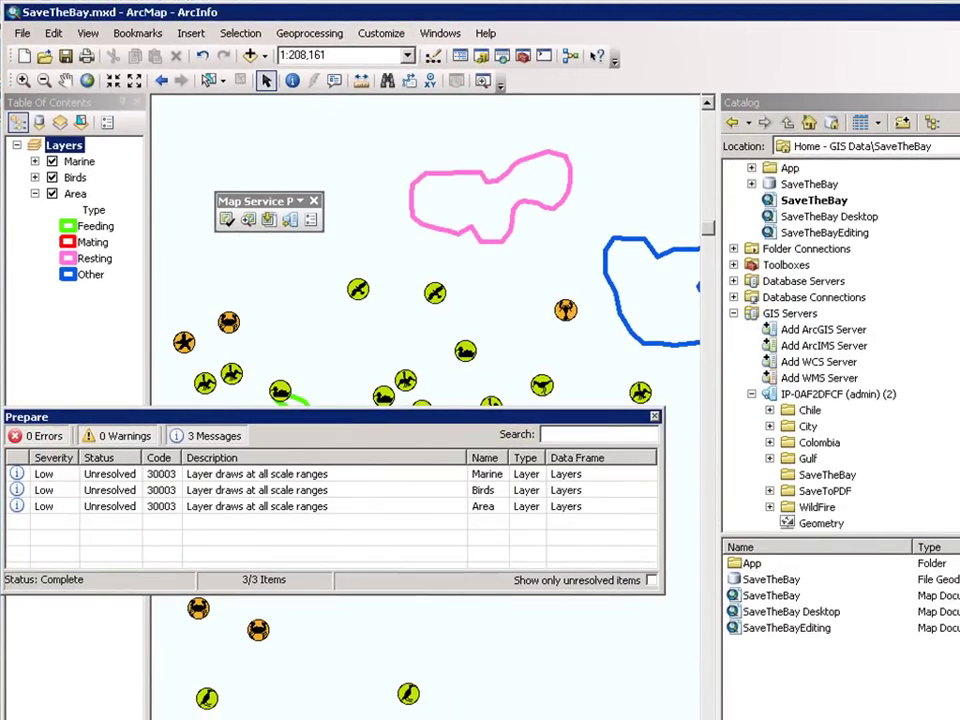
# Refresh the connected ArcGIS server so its service list updates
pyautogui.click(806, 381)
pyautogui.rightClick(806, 381)
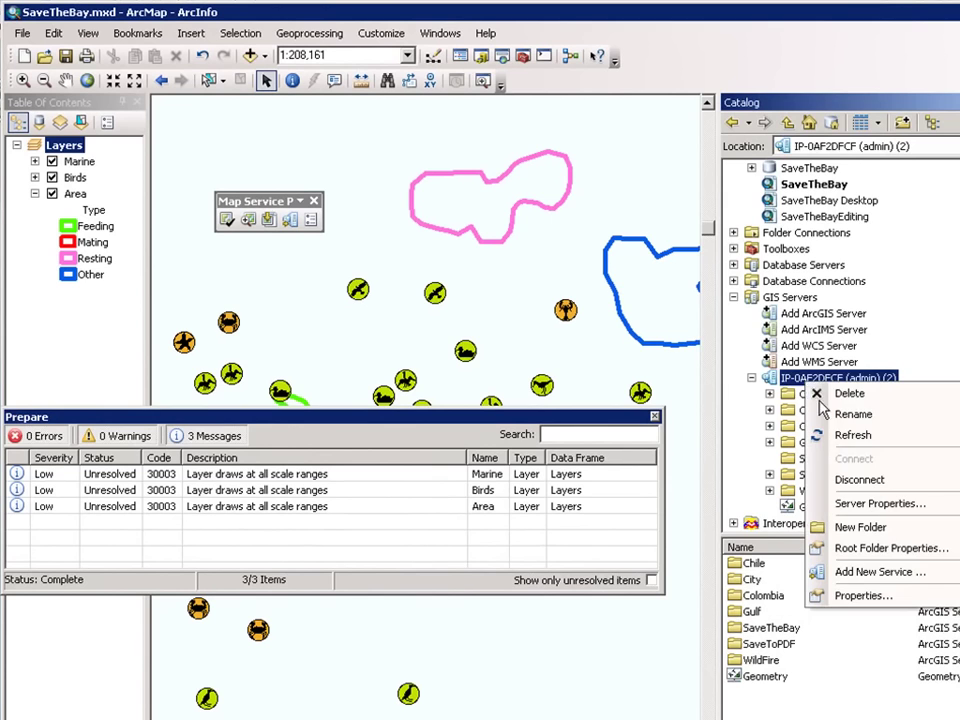
pyautogui.click(850, 437)
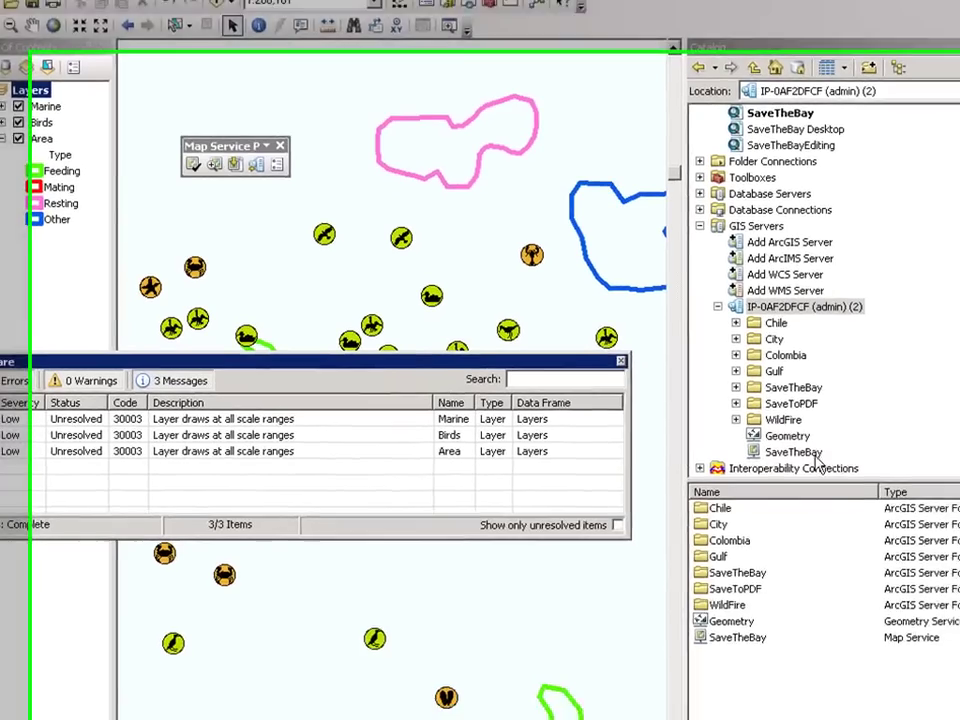
# Open SaveTheBay's service properties and view its Mapping, Feature Access and KML capabilities
pyautogui.click(816, 459)
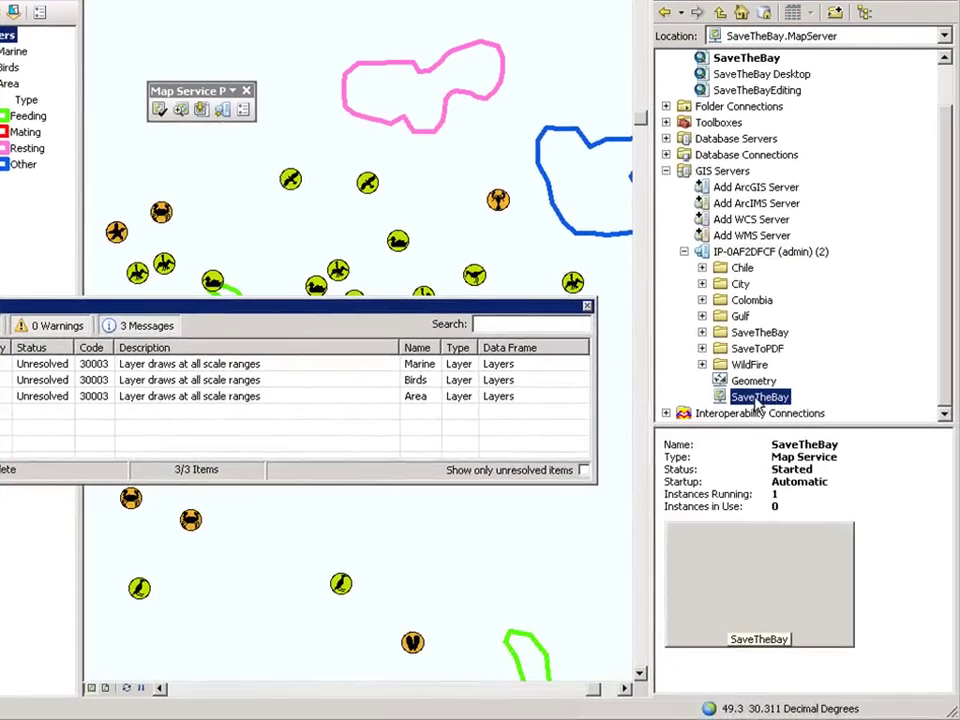
pyautogui.rightClick(816, 459)
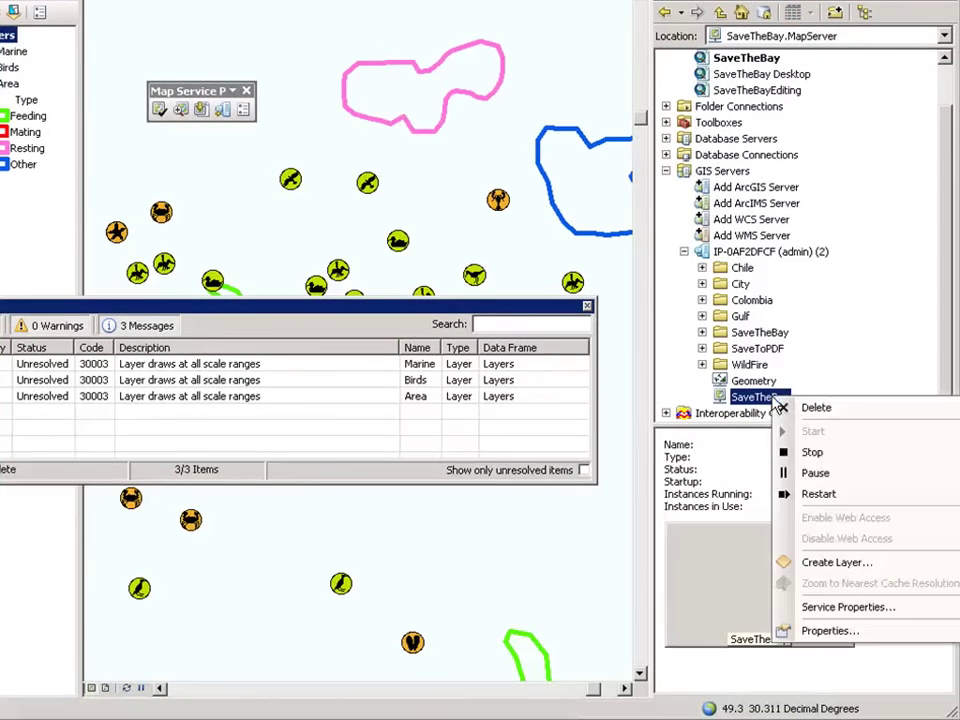
pyautogui.click(845, 607)
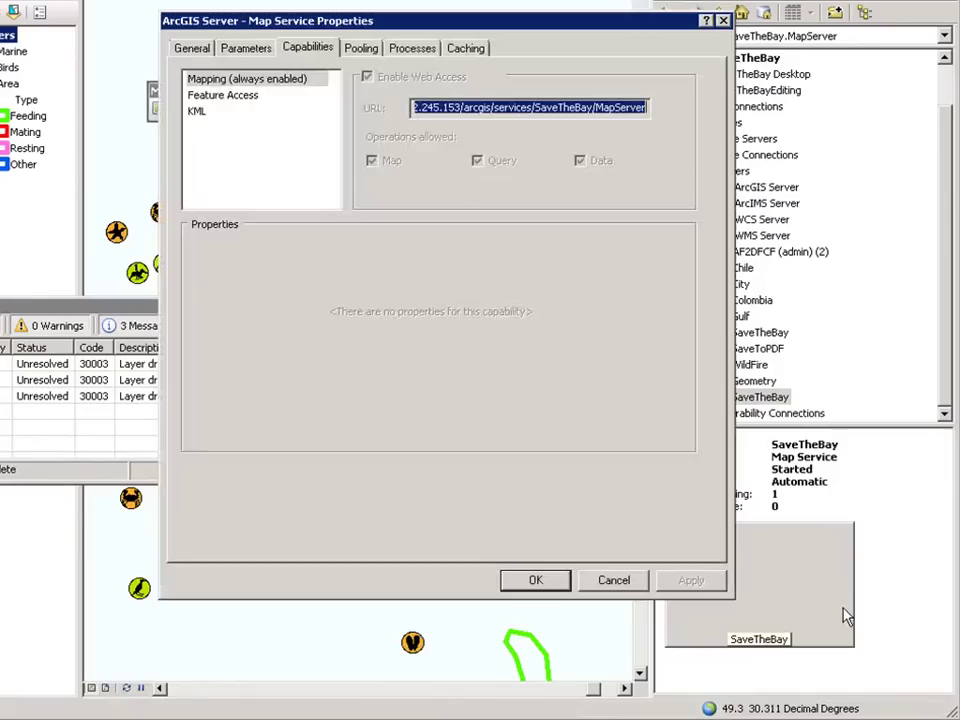
pyautogui.click(224, 97)
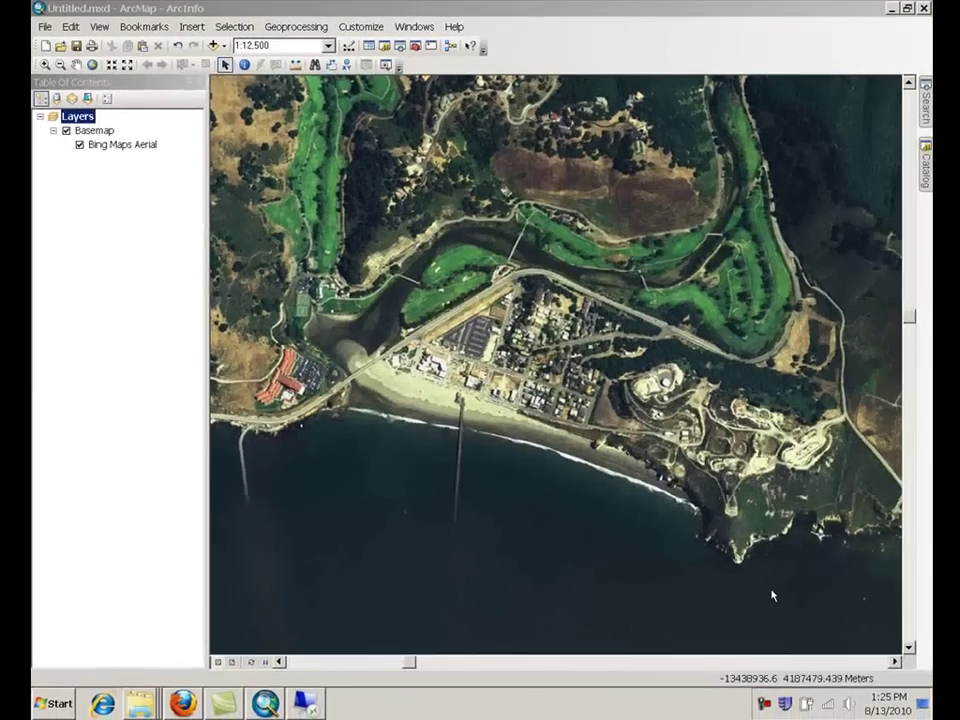
pyautogui.click(926, 163)
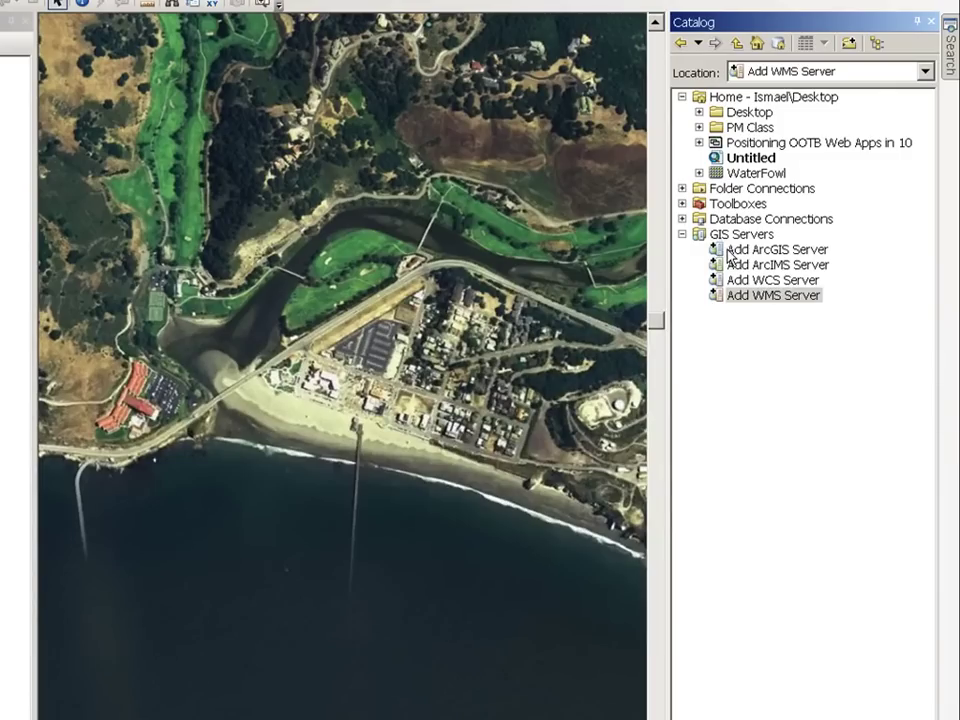
pyautogui.doubleClick(760, 250)
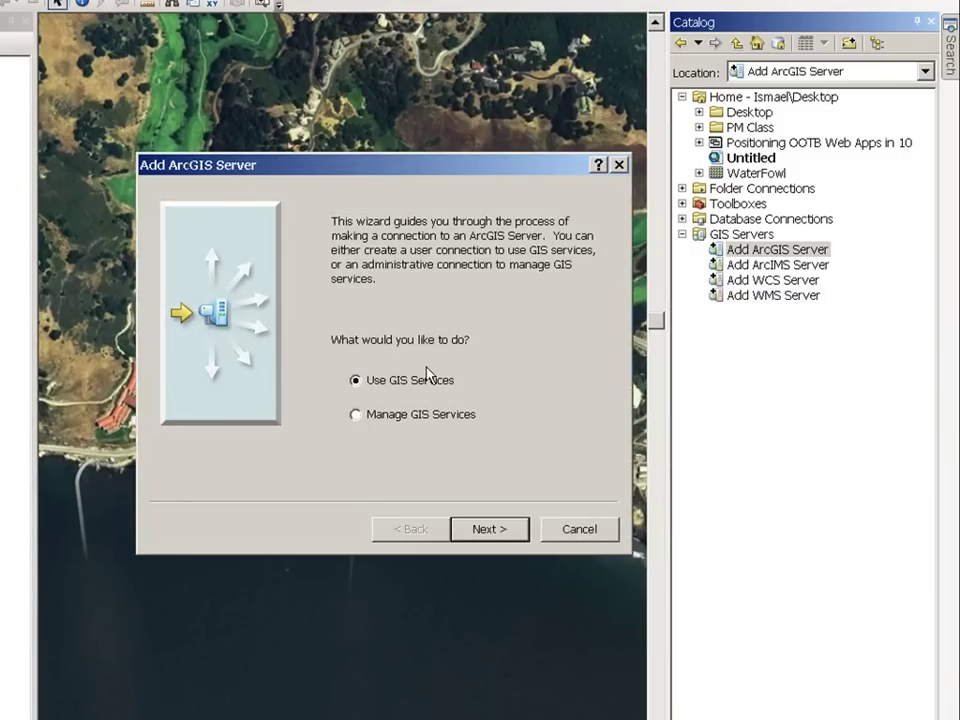
pyautogui.click(486, 527)
pyautogui.press('Tab')
pyautogui.write('http://184.72.245.153/arcgis/services')
pyautogui.click(491, 530)
# Add the server's SaveTheBay service as a layer above the Bing Maps Aerial basemap
pyautogui.click(699, 311)
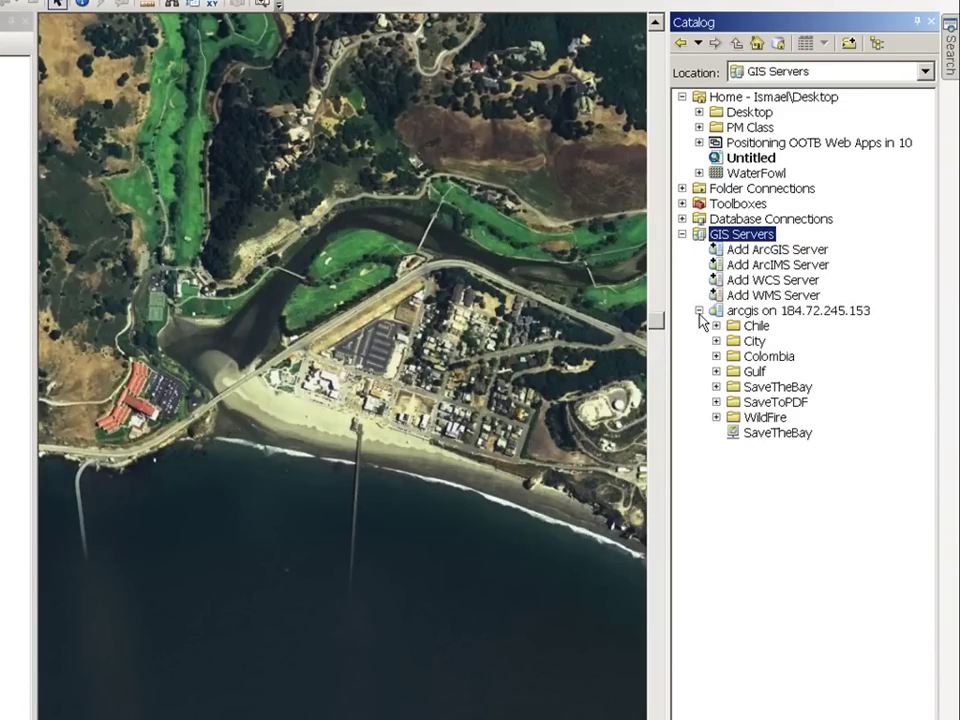
pyautogui.click(733, 432)
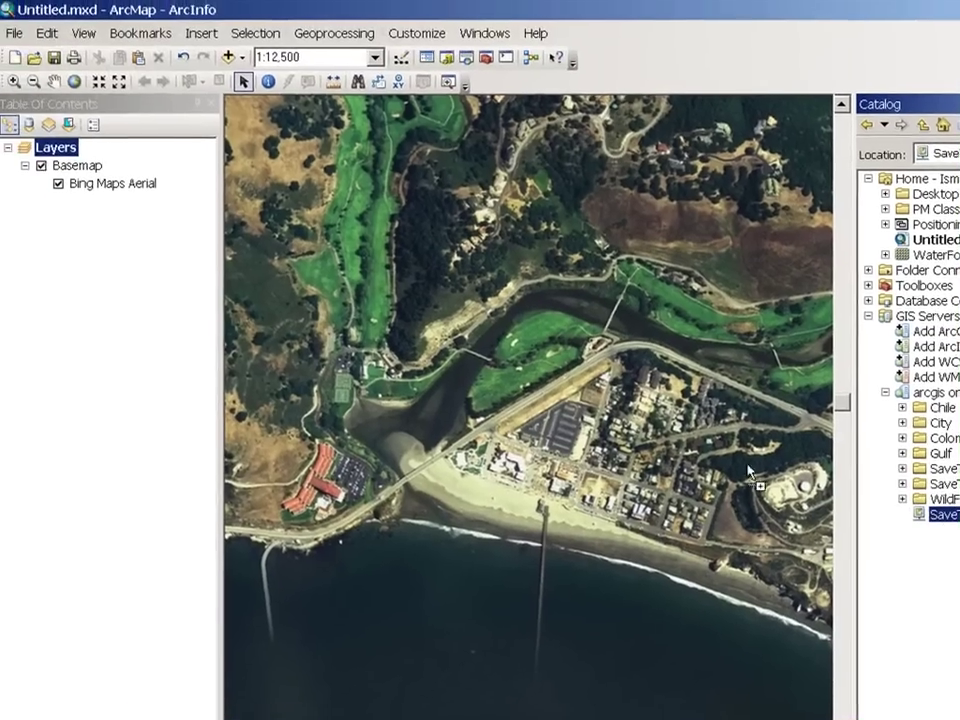
pyautogui.moveTo(760, 433); pyautogui.dragTo(133, 152)
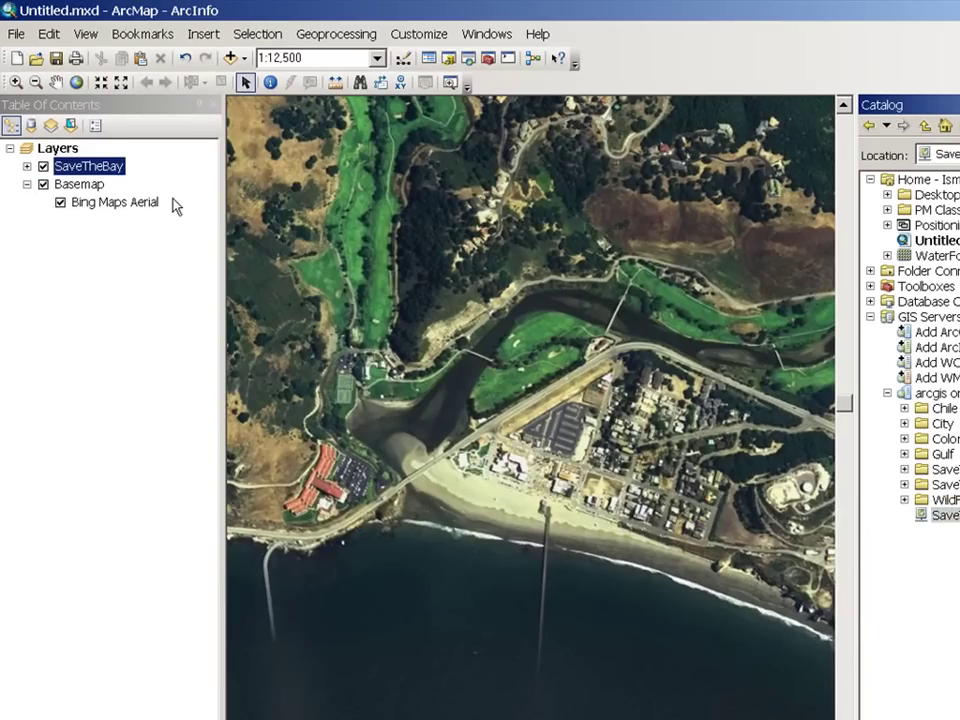
pyautogui.rightClick(110, 168)
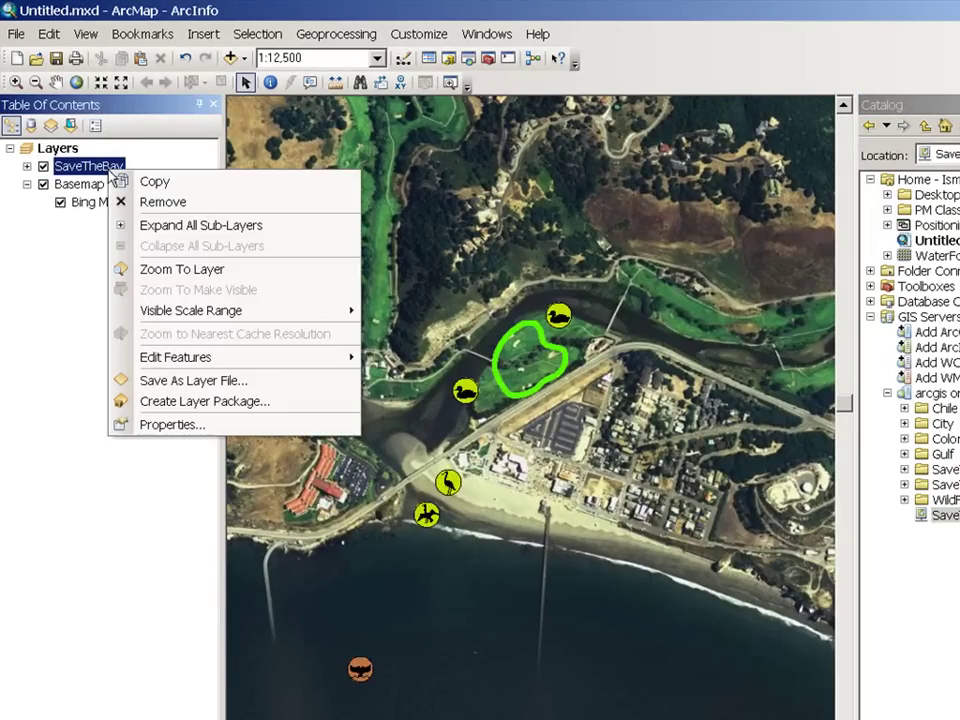
pyautogui.moveTo(181, 361)
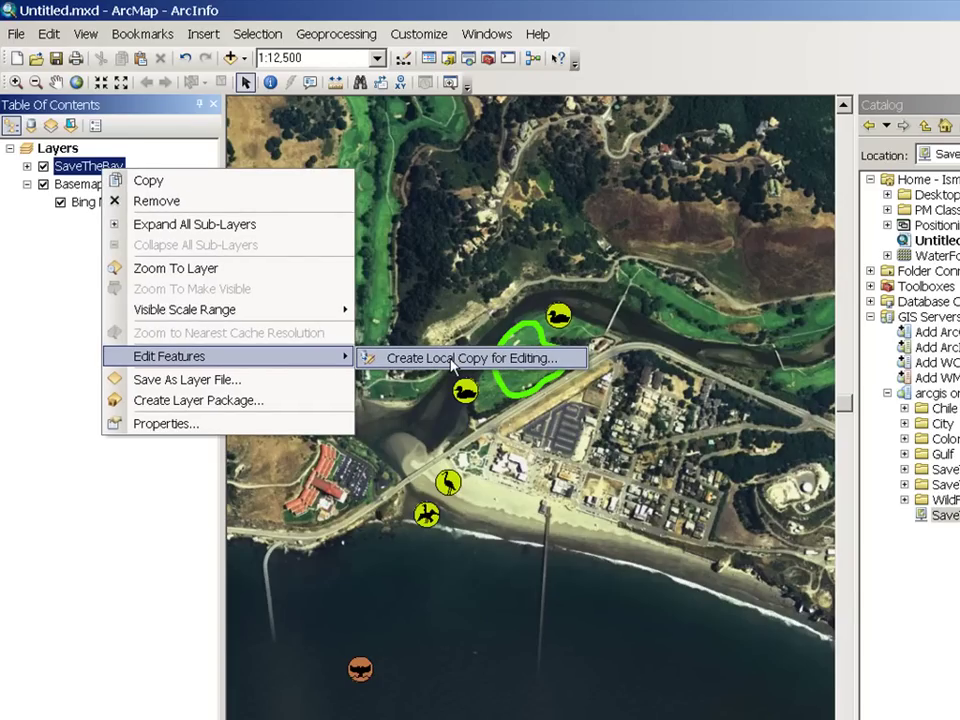
pyautogui.click(85, 225)
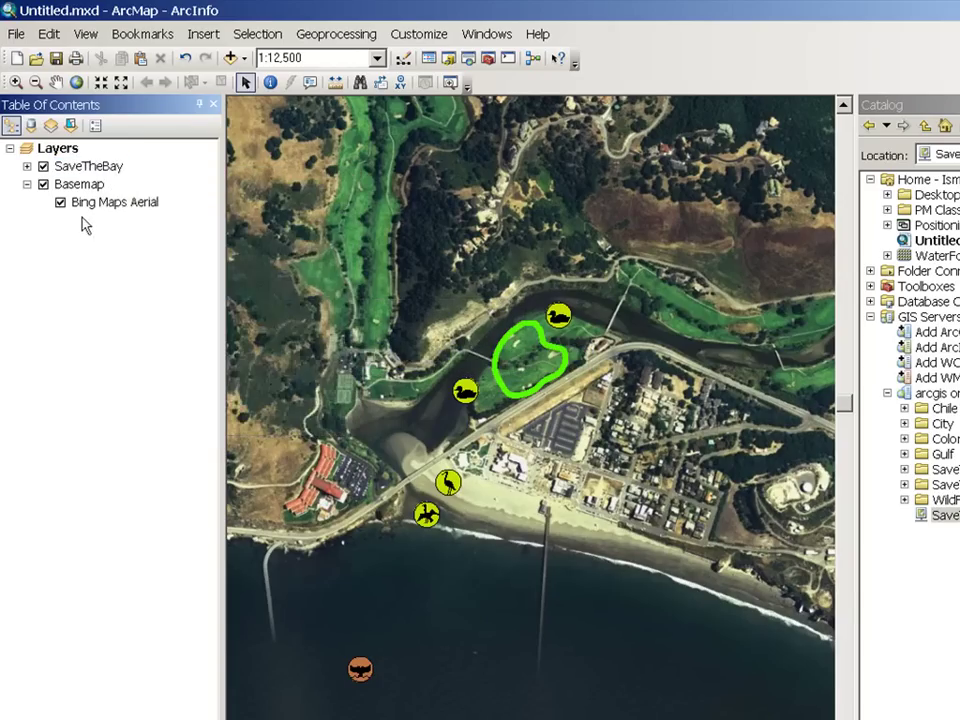
pyautogui.rightClick(96, 206)
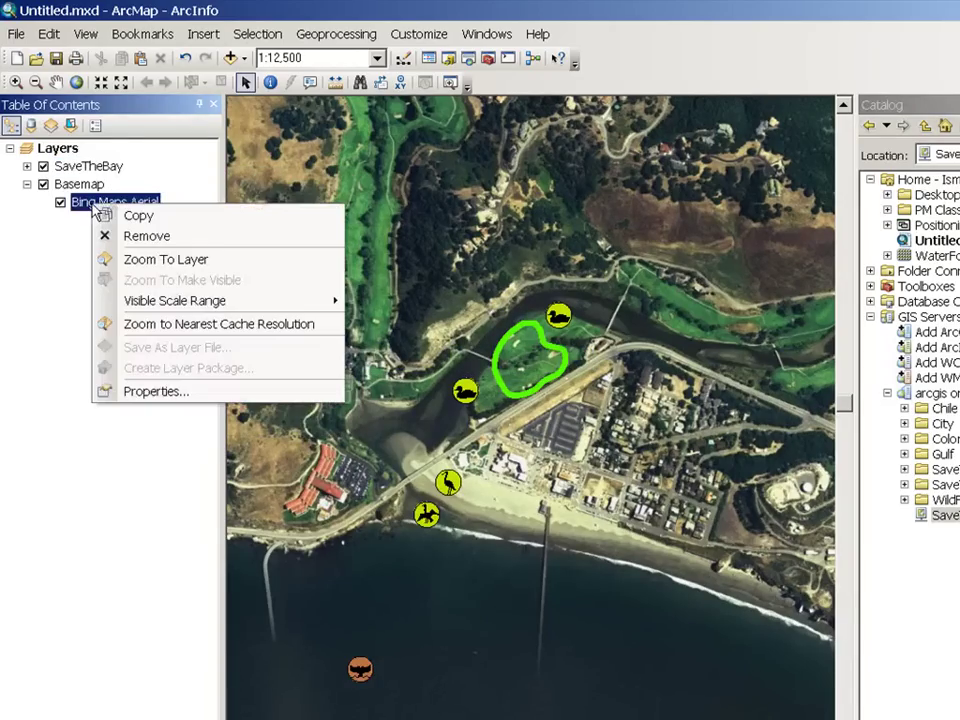
pyautogui.click(111, 236)
pyautogui.rightClick(88, 205)
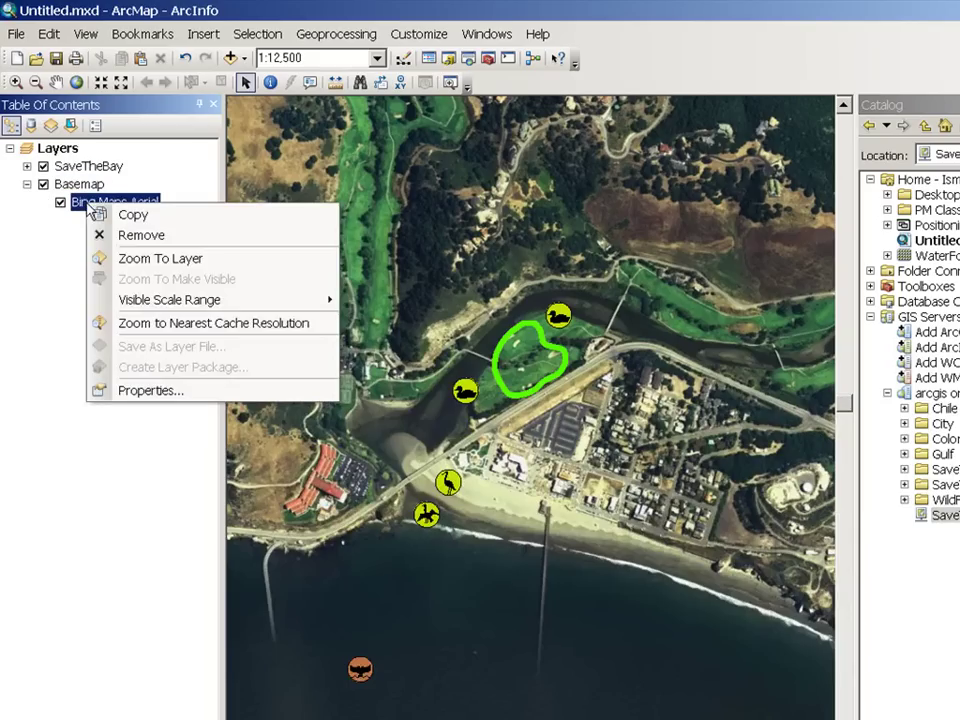
pyautogui.click(92, 186)
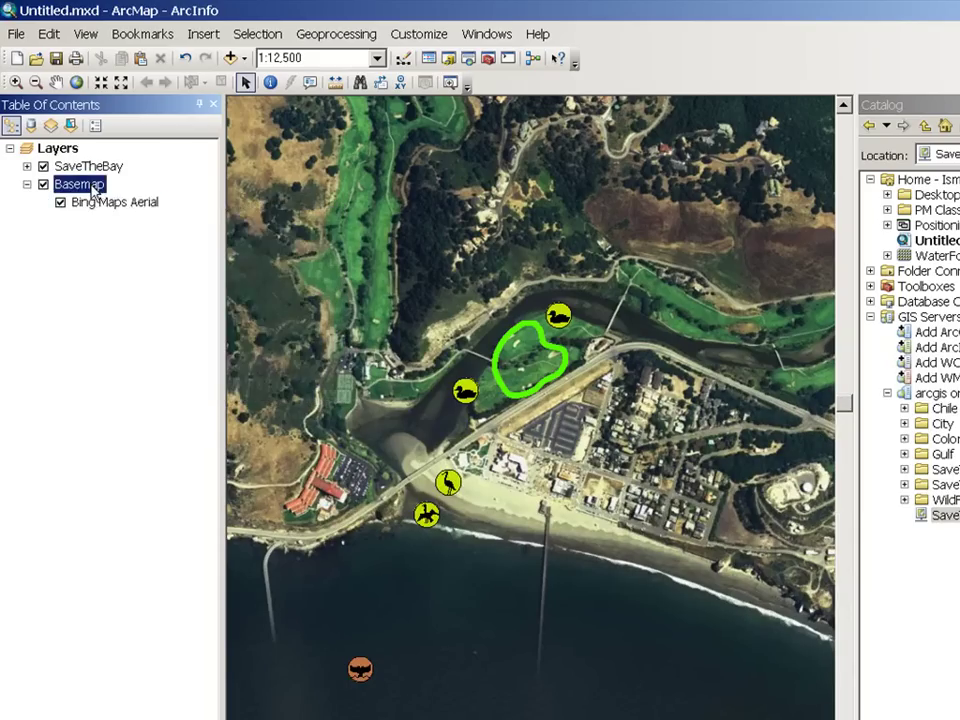
pyautogui.rightClick(92, 186)
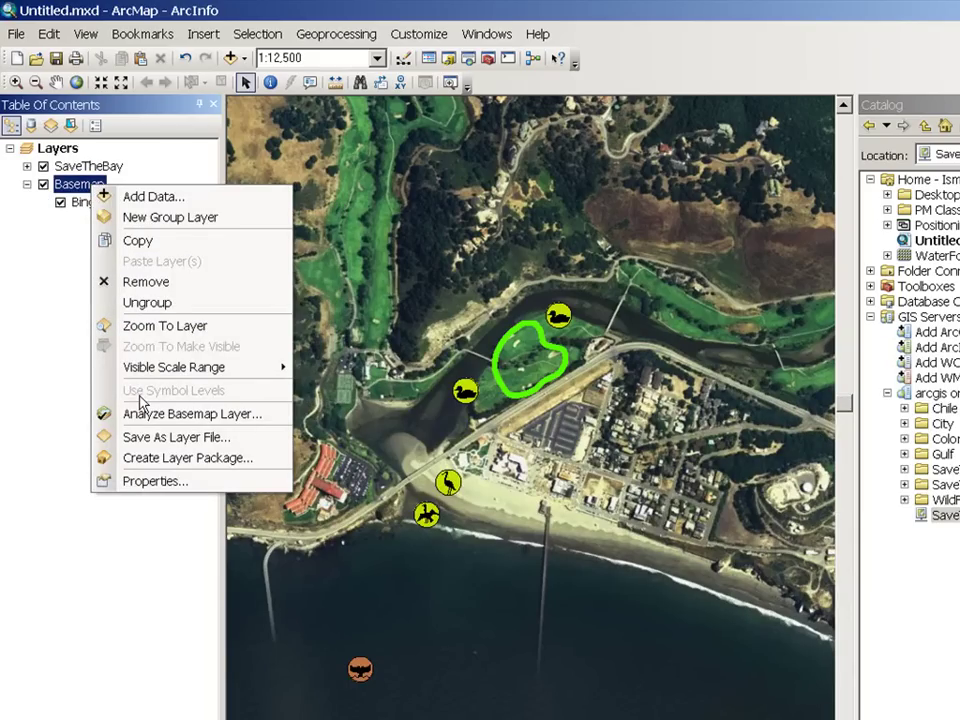